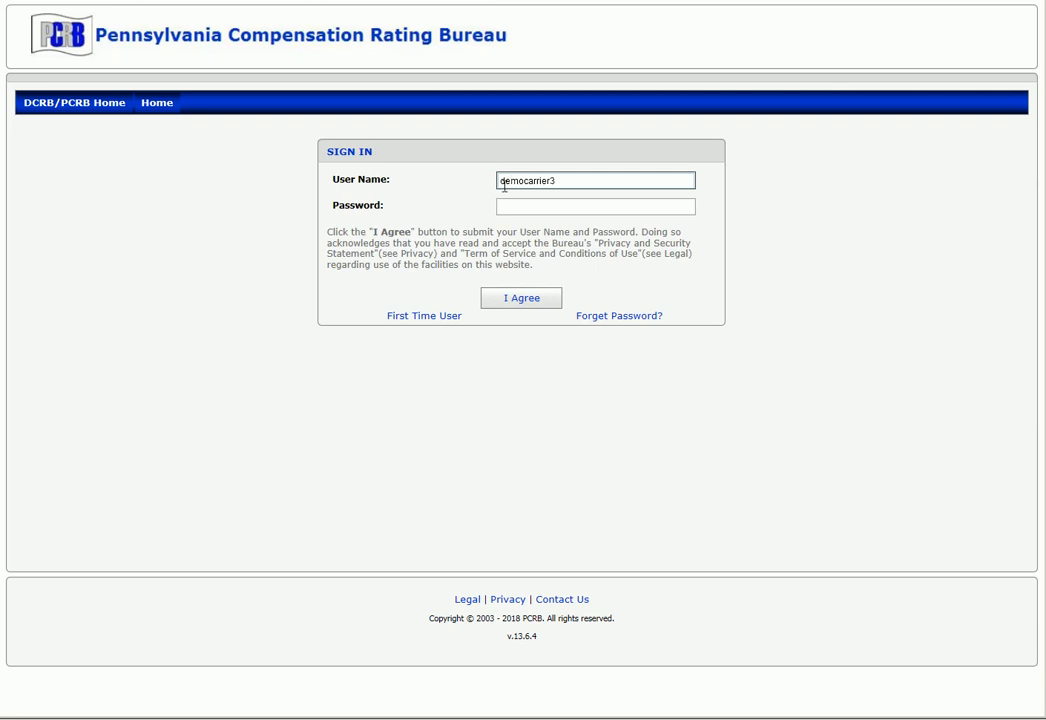
Step: Enter the account password and sign in, accepting the terms of use
text(*****)
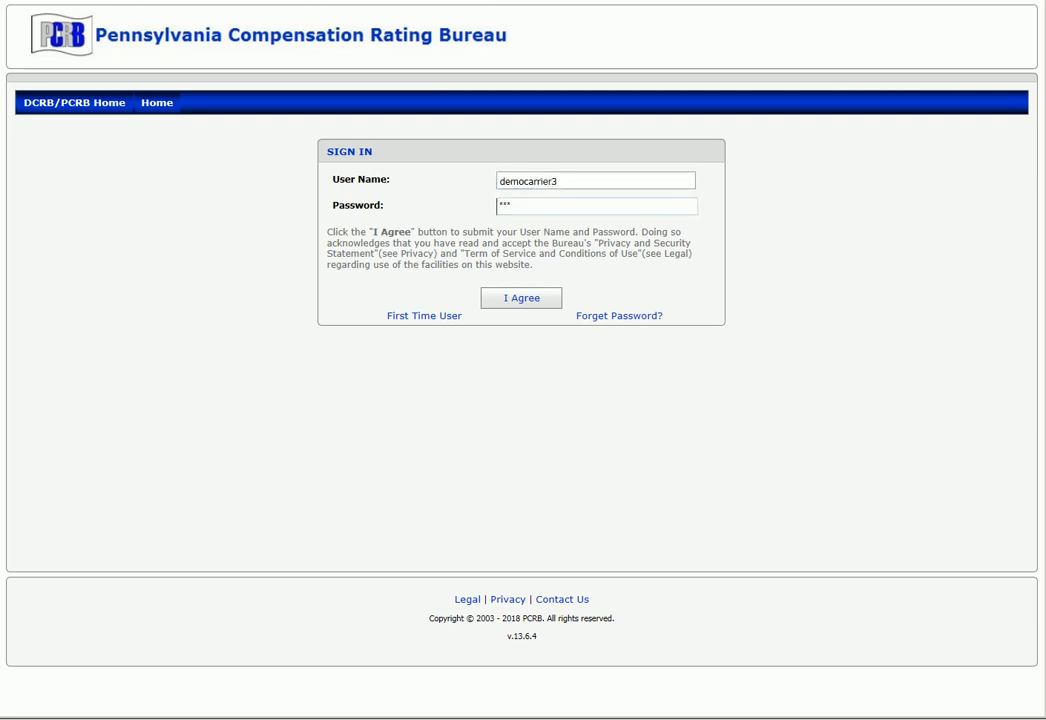
text(**)
text(**)
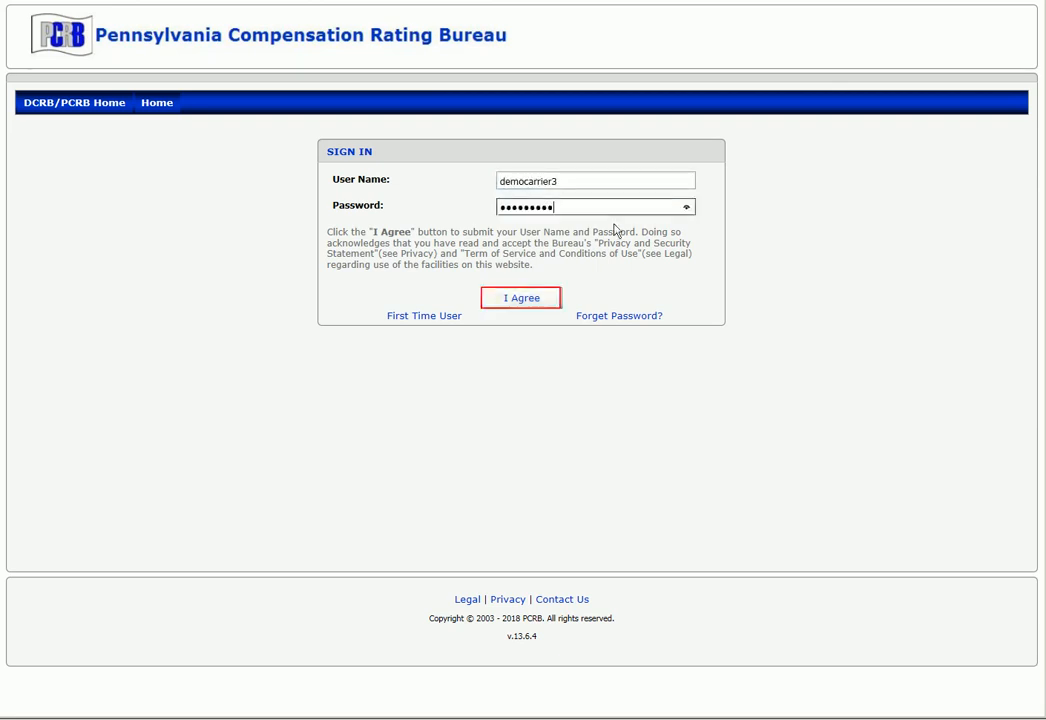
click(522, 301)
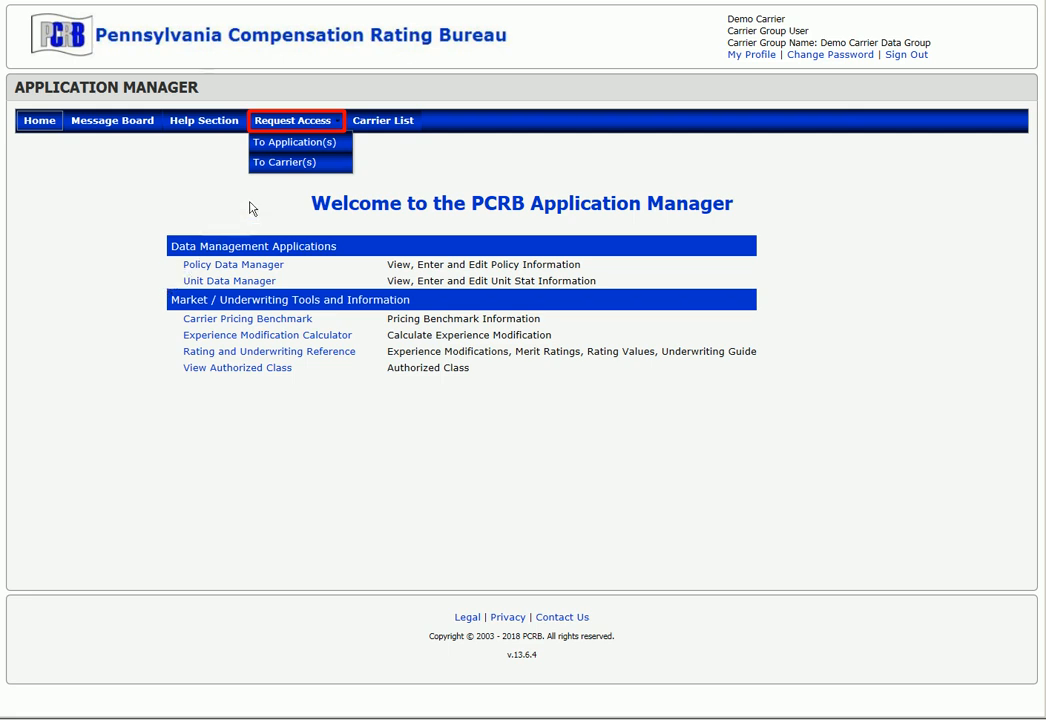
Step: Open the Unit Data Manager from the Application Manager's data management applications
click(316, 148)
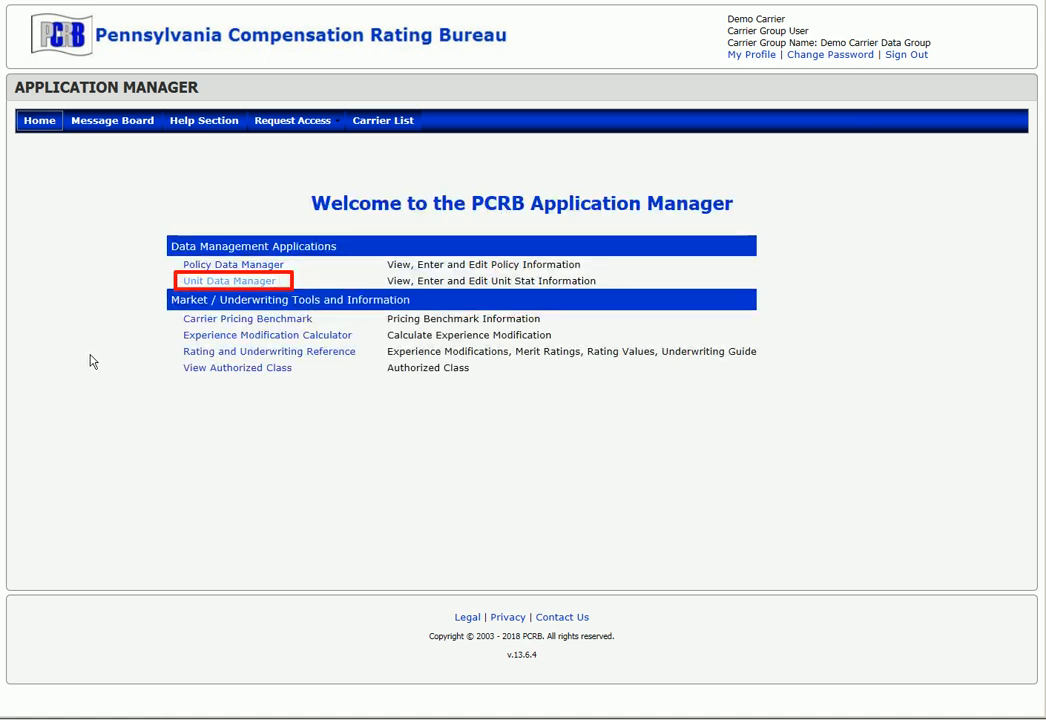
click(219, 283)
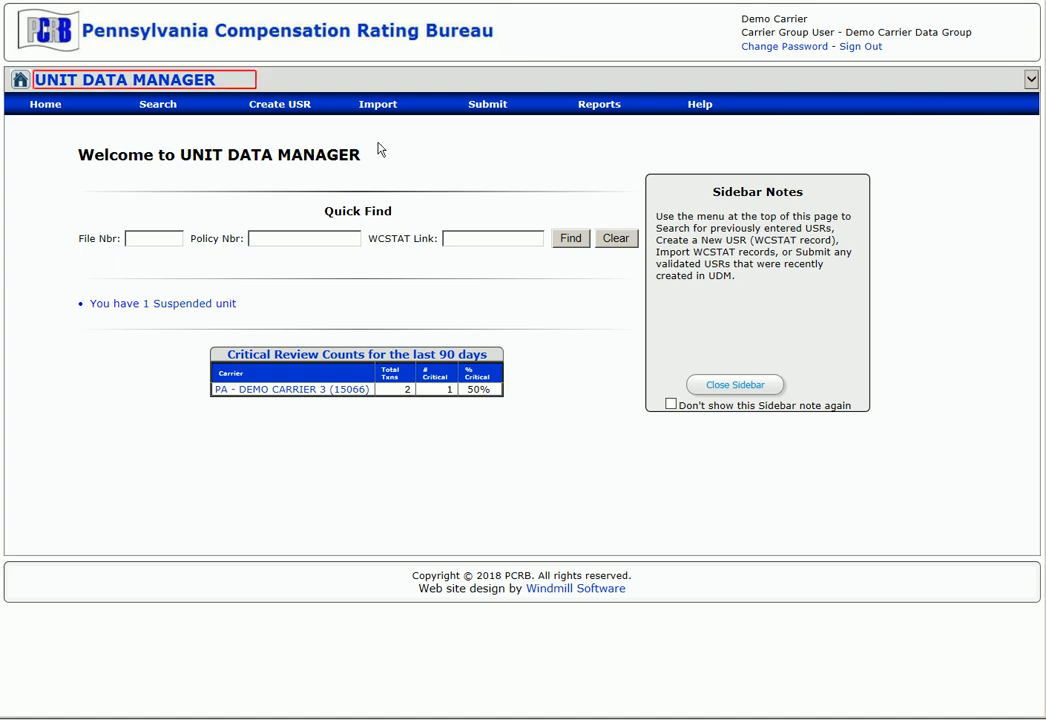
Step: Switch to the Policy Data Manager and return to the Unit Data Manager
click(187, 84)
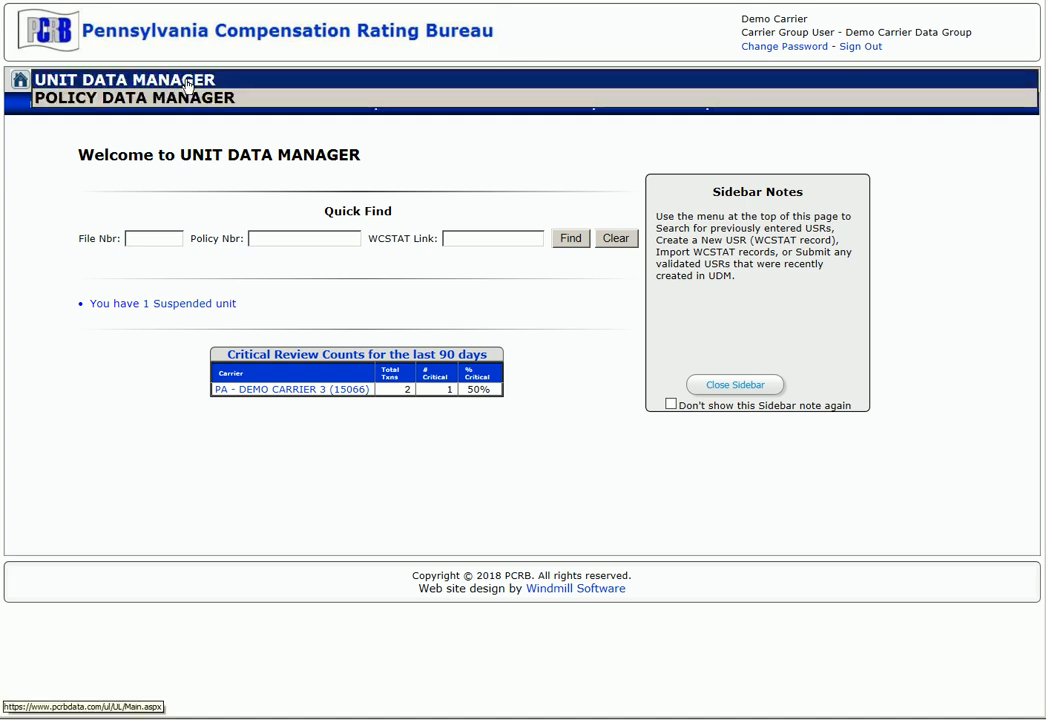
click(84, 96)
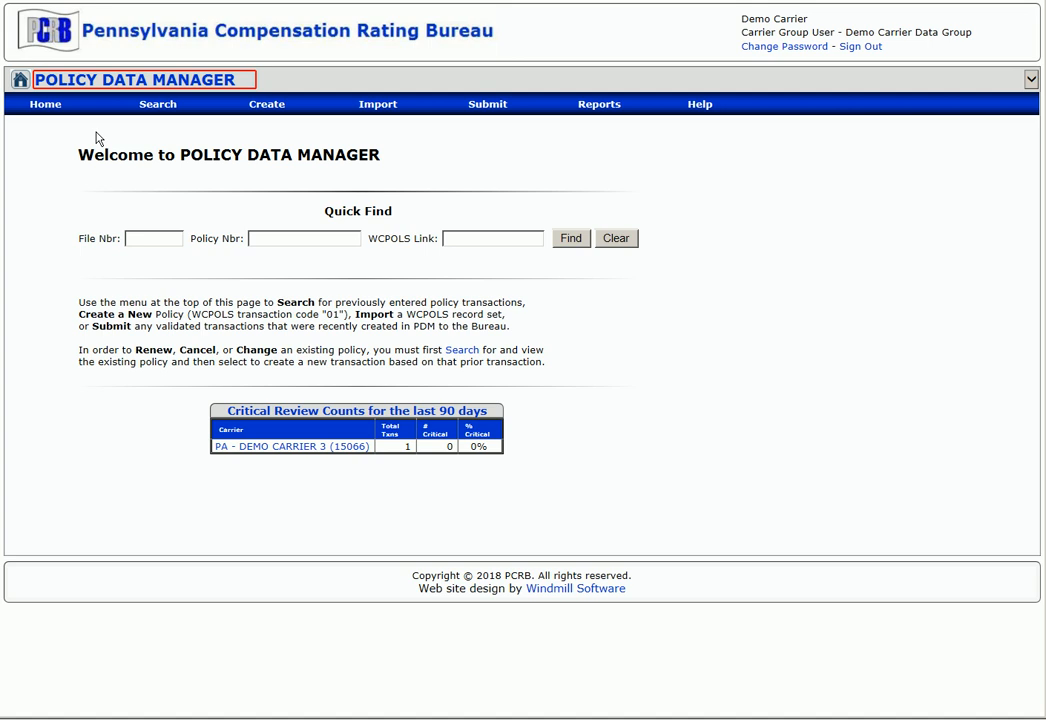
click(107, 86)
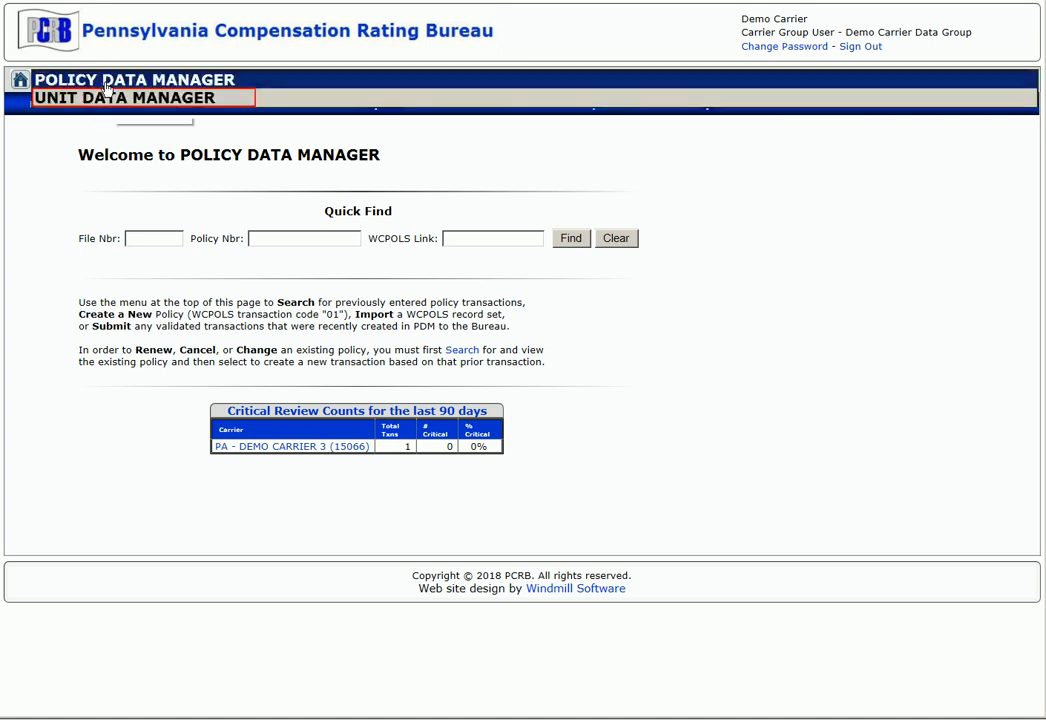
click(227, 102)
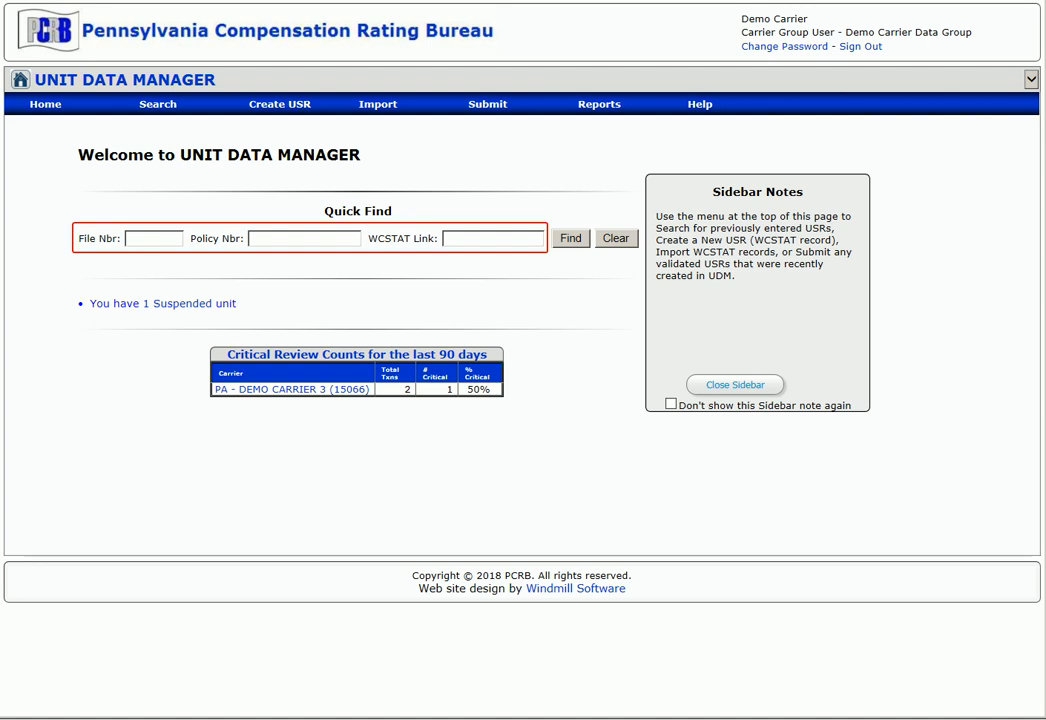
Step: Use Quick Find to look up the policy history by entering the policy number
click(337, 237)
text(0123456)
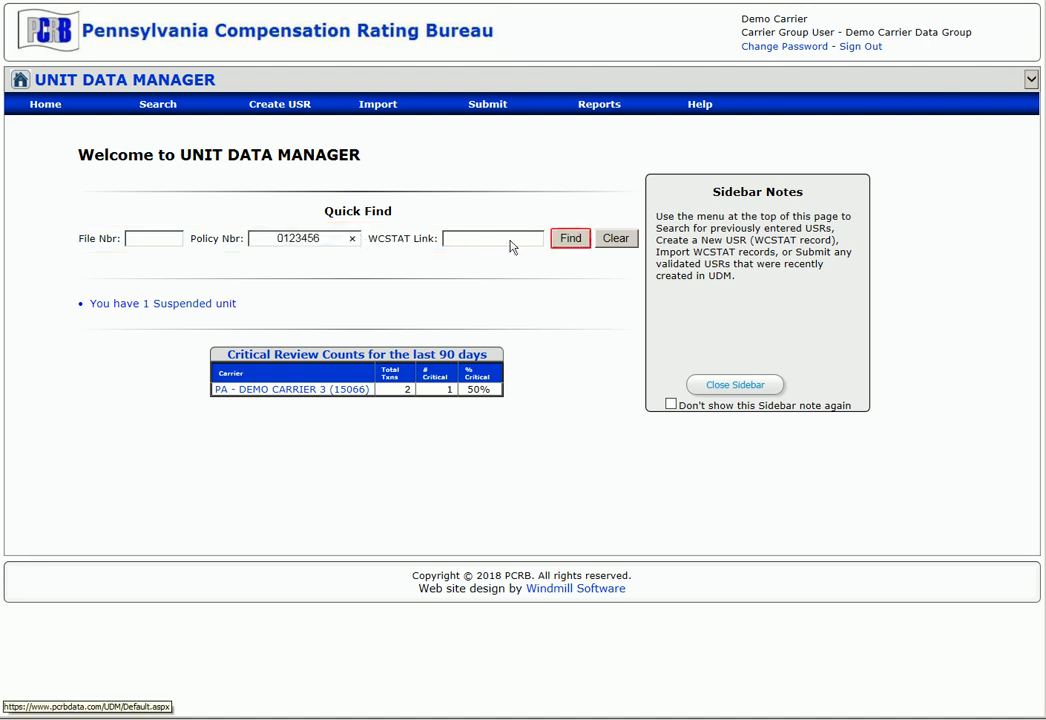
click(576, 244)
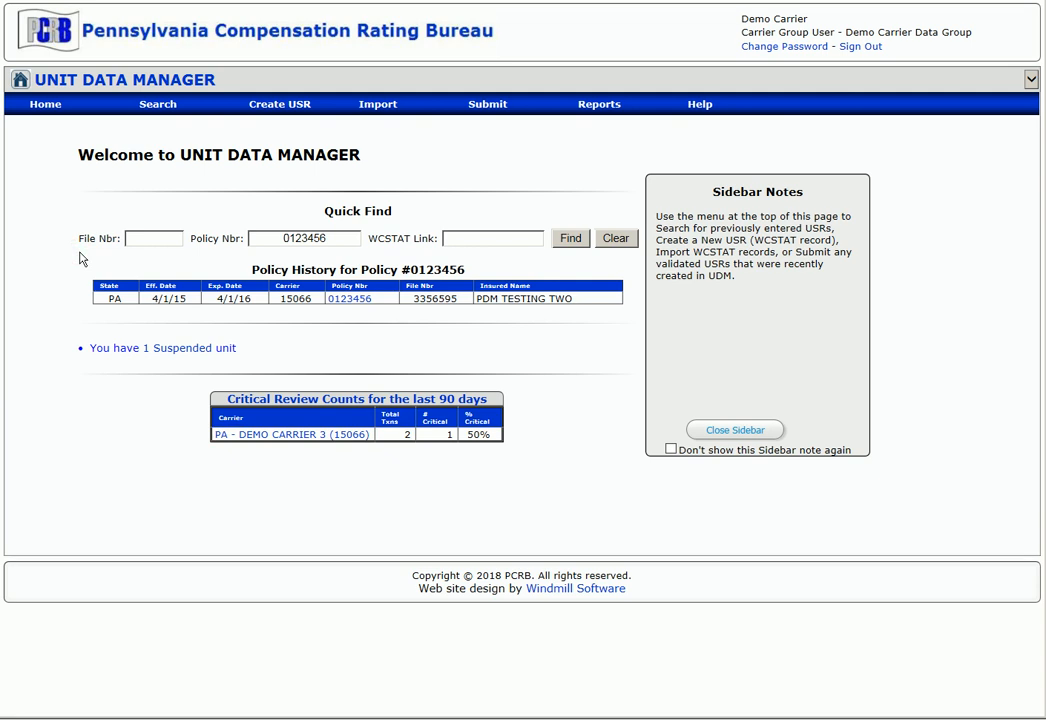
click(21, 84)
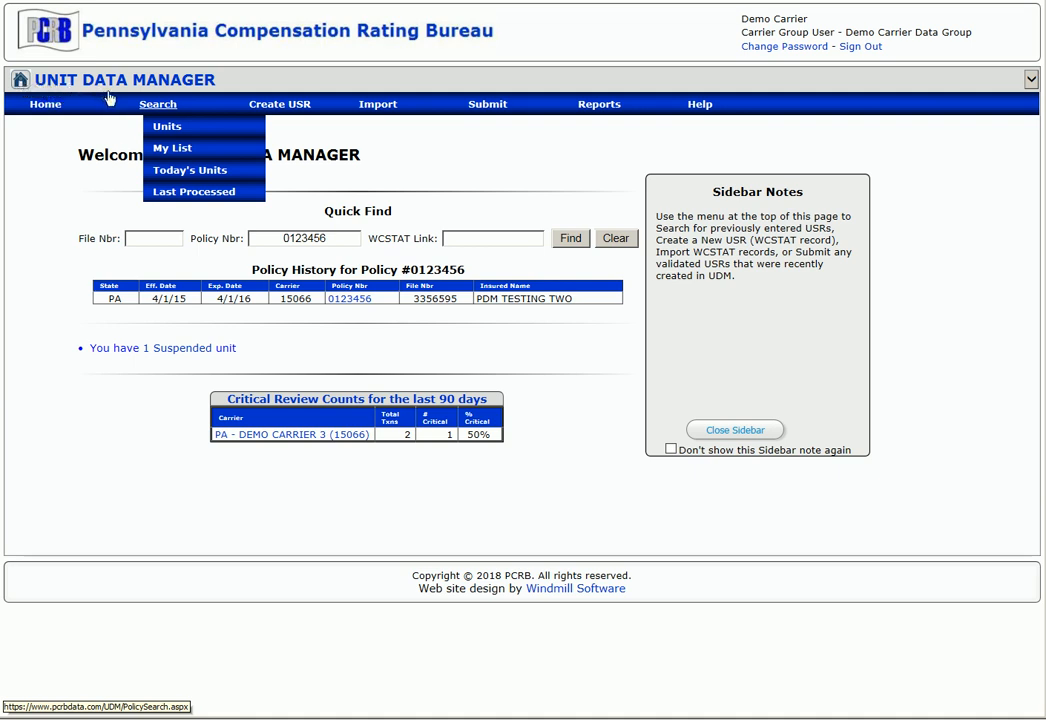
Step: Open the Units search and search for units with carrier code 15066
click(192, 107)
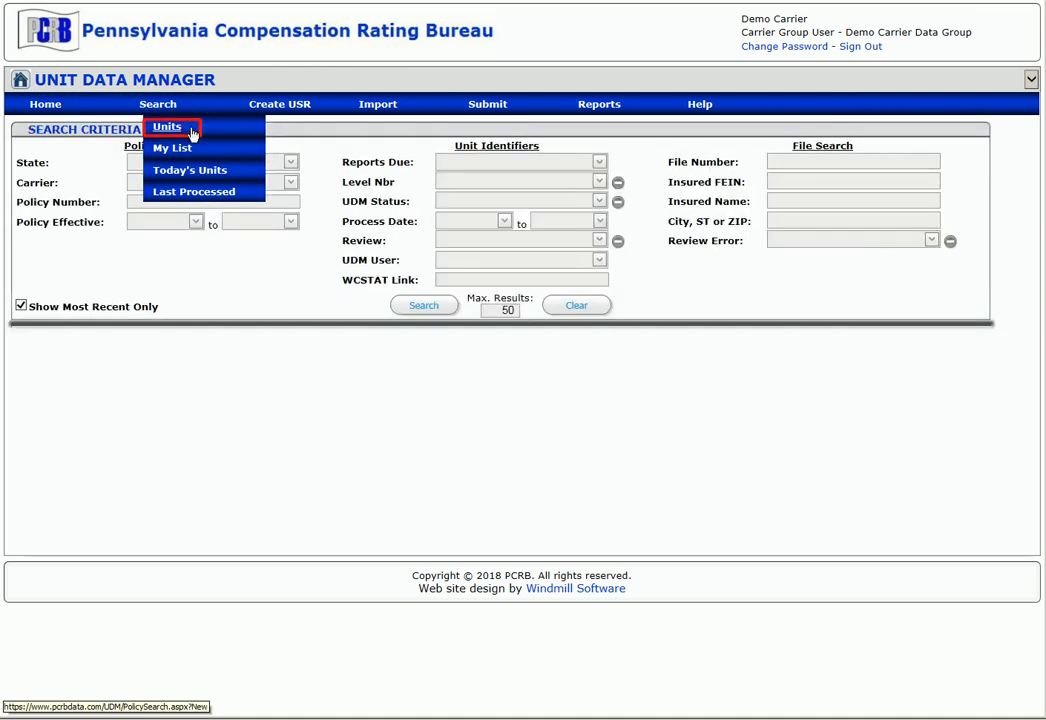
click(192, 133)
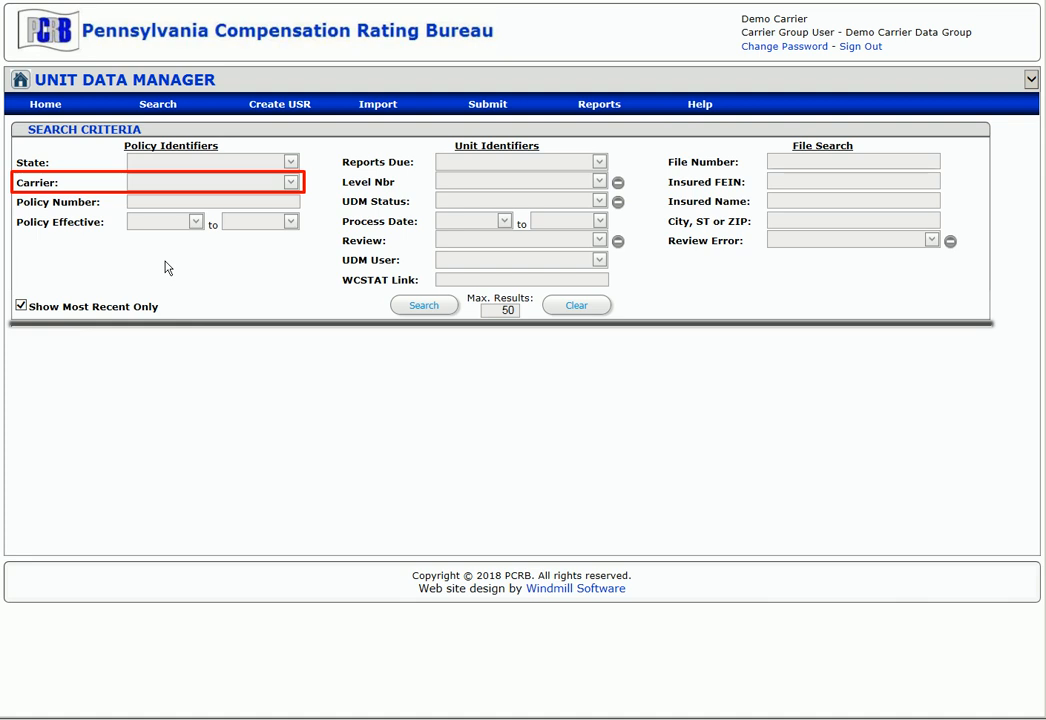
click(252, 182)
text(1506)
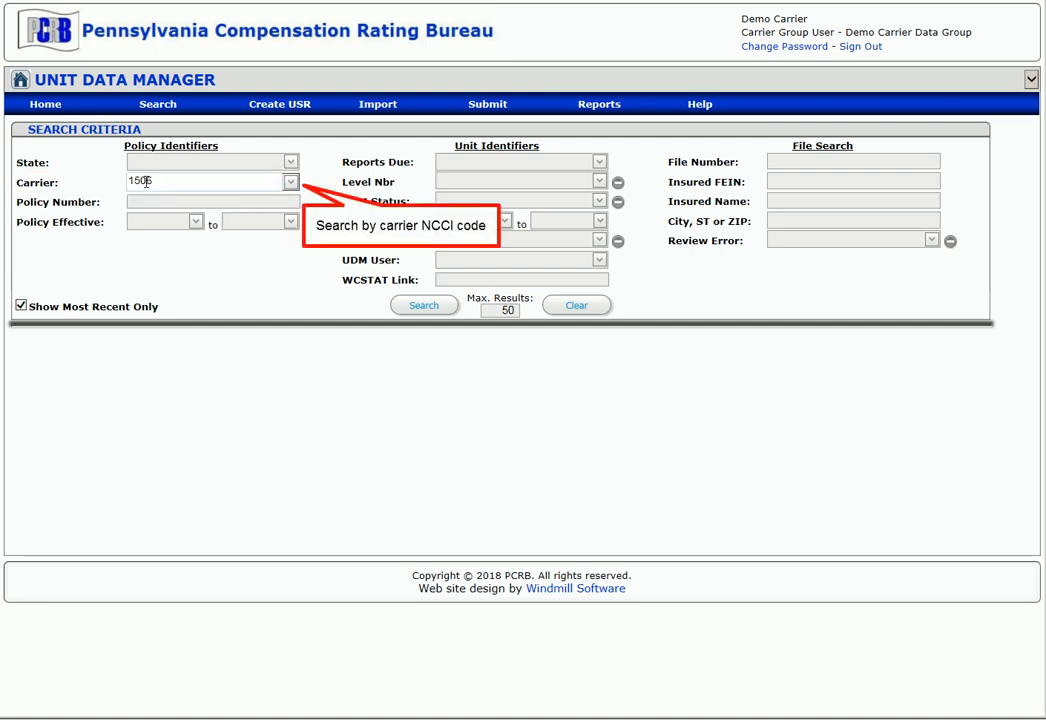
text(6)
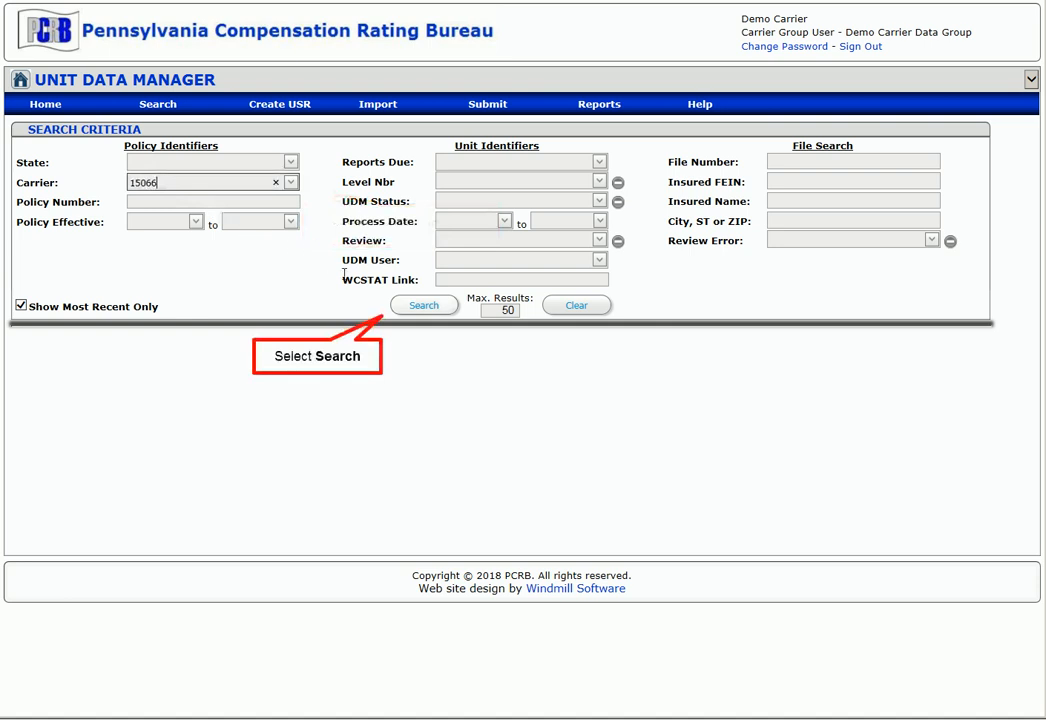
click(420, 306)
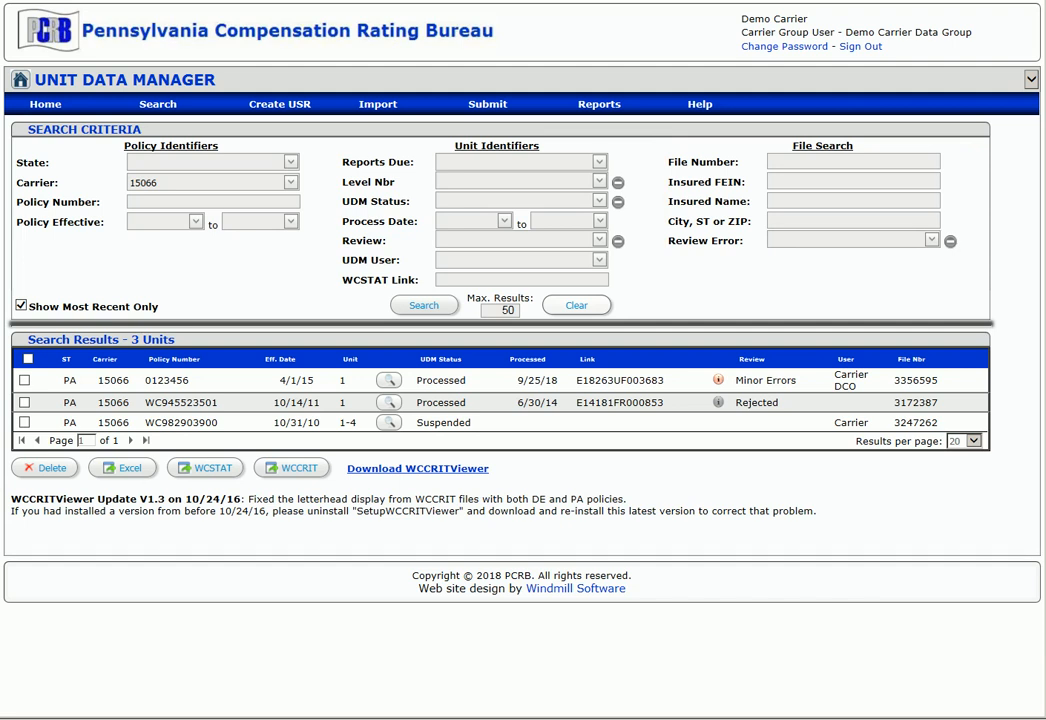
Step: Clear the unit search criteria and examine the available options for UDM Status, Review and Review Error
click(596, 306)
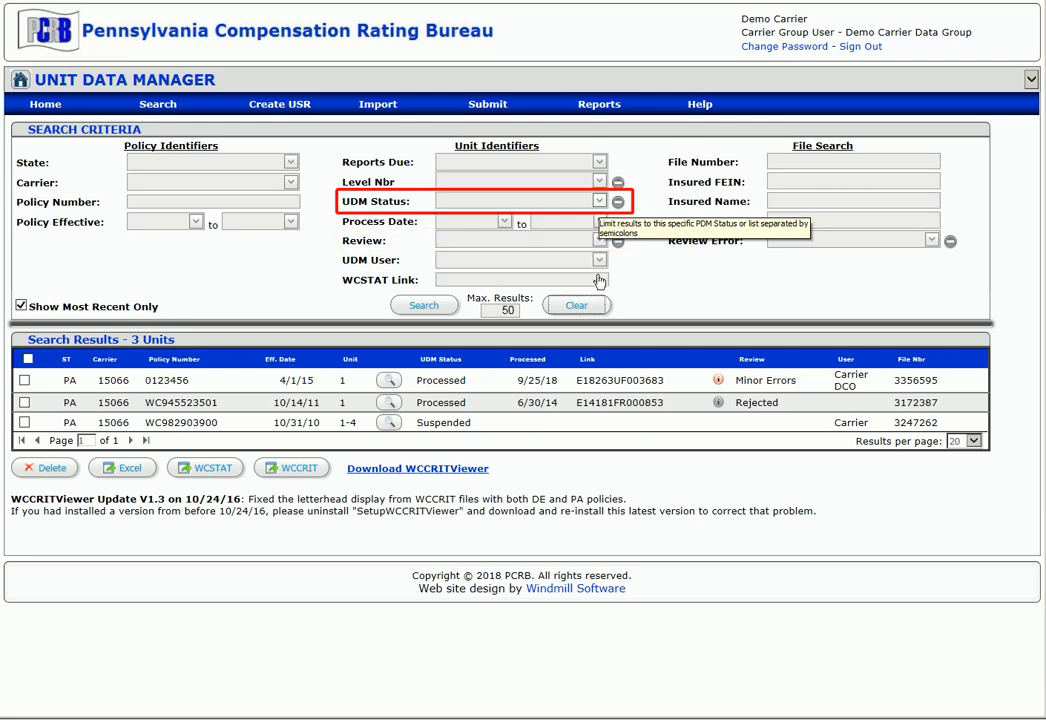
click(599, 203)
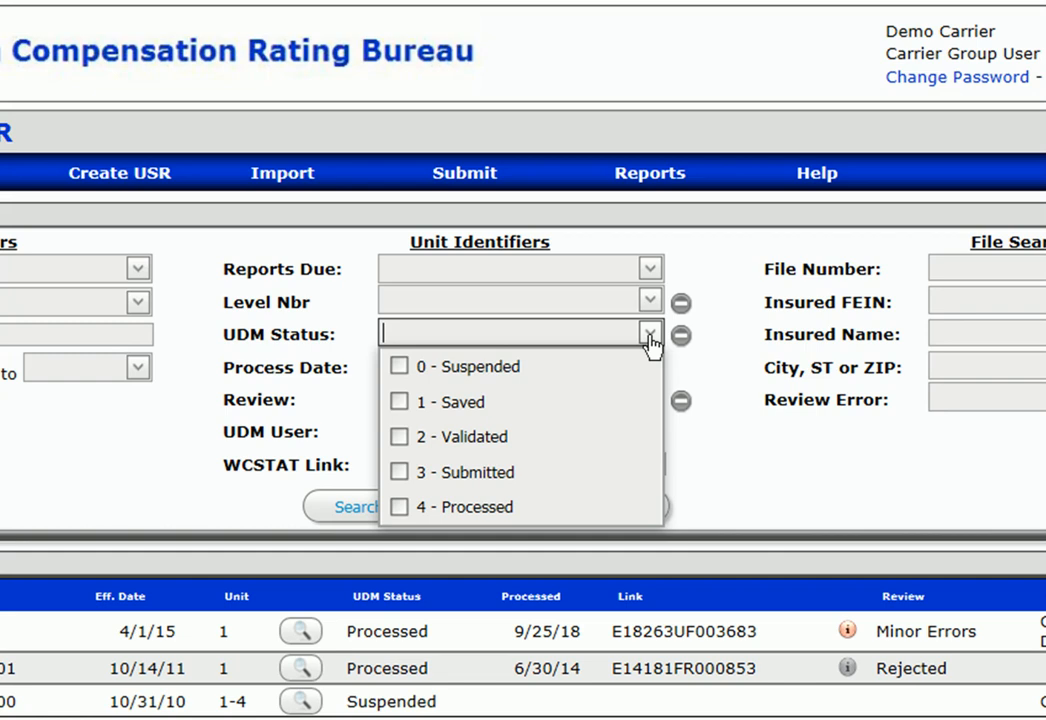
click(650, 337)
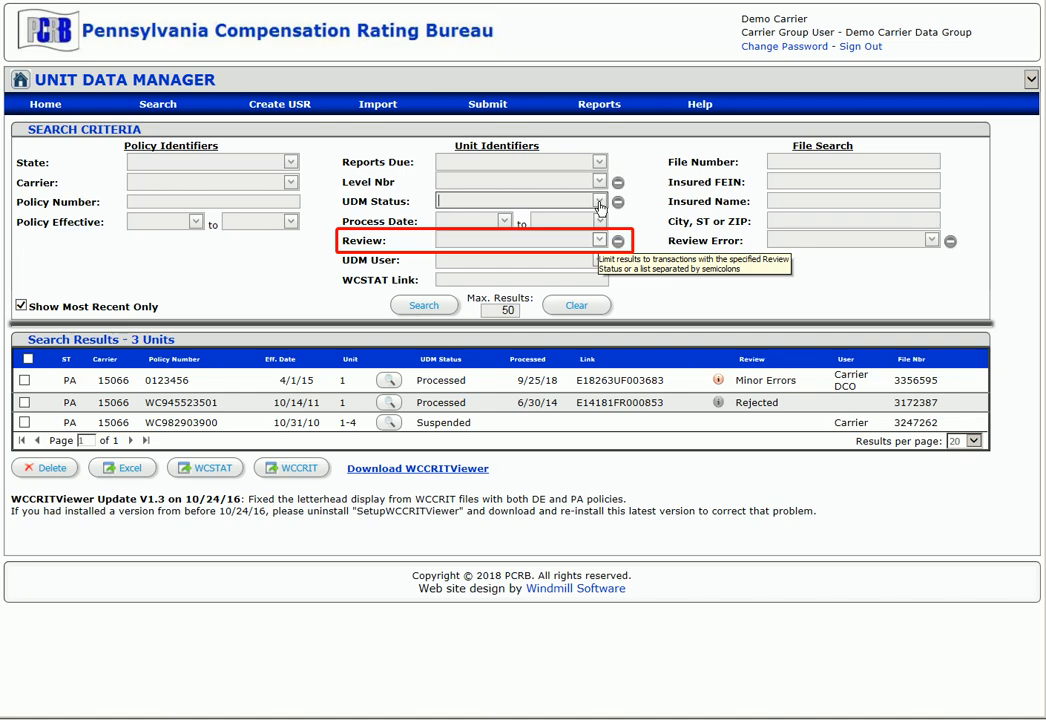
click(599, 240)
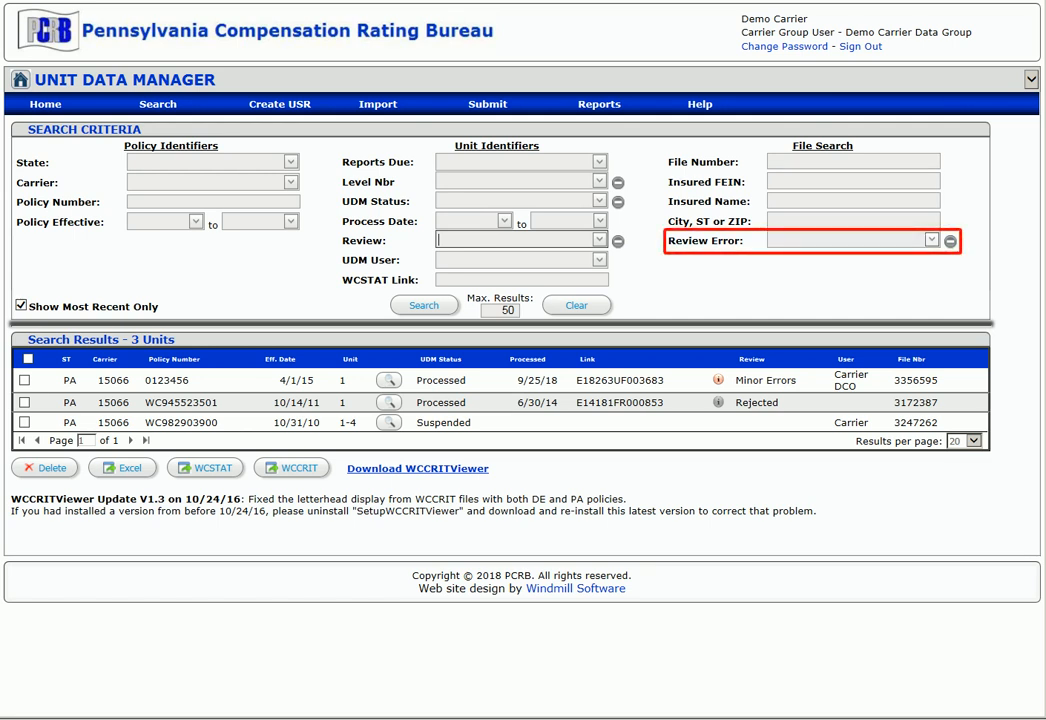
click(850, 240)
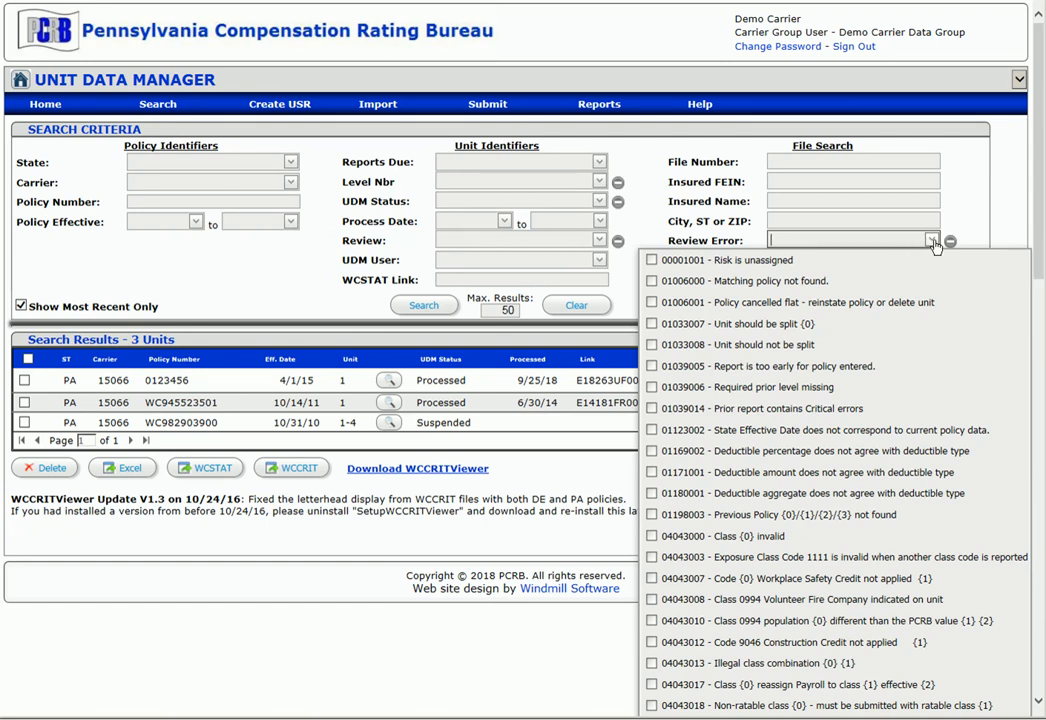
click(932, 241)
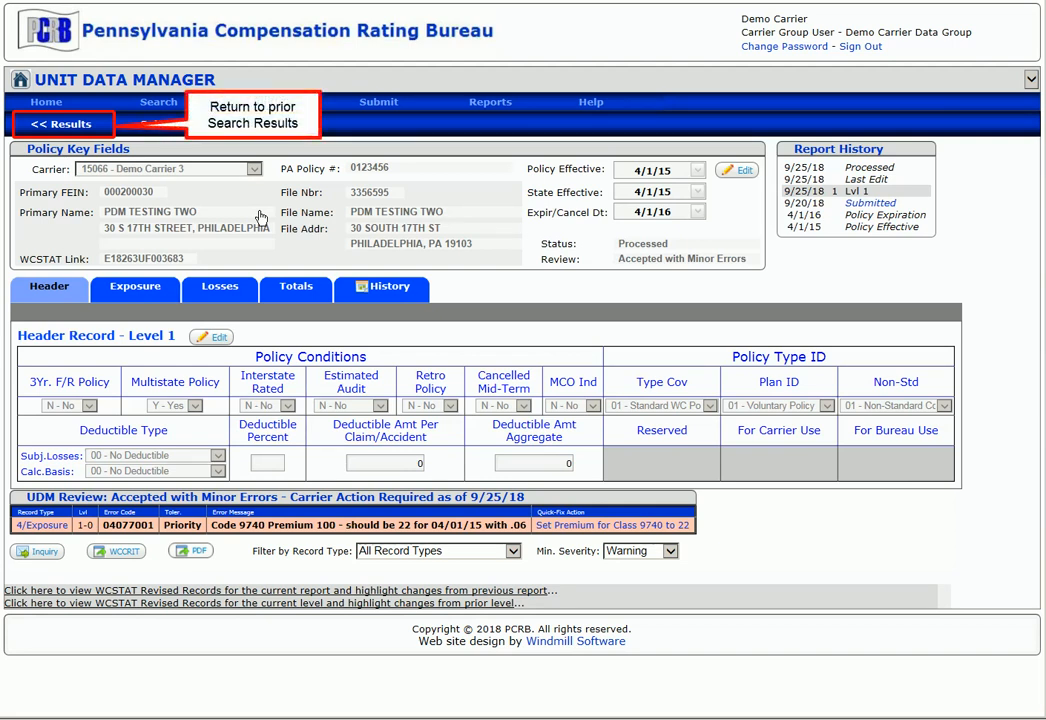
Step: Return from the unit record to the search results and search carrier 15066 for units with Reports Due set to Overdue
click(80, 133)
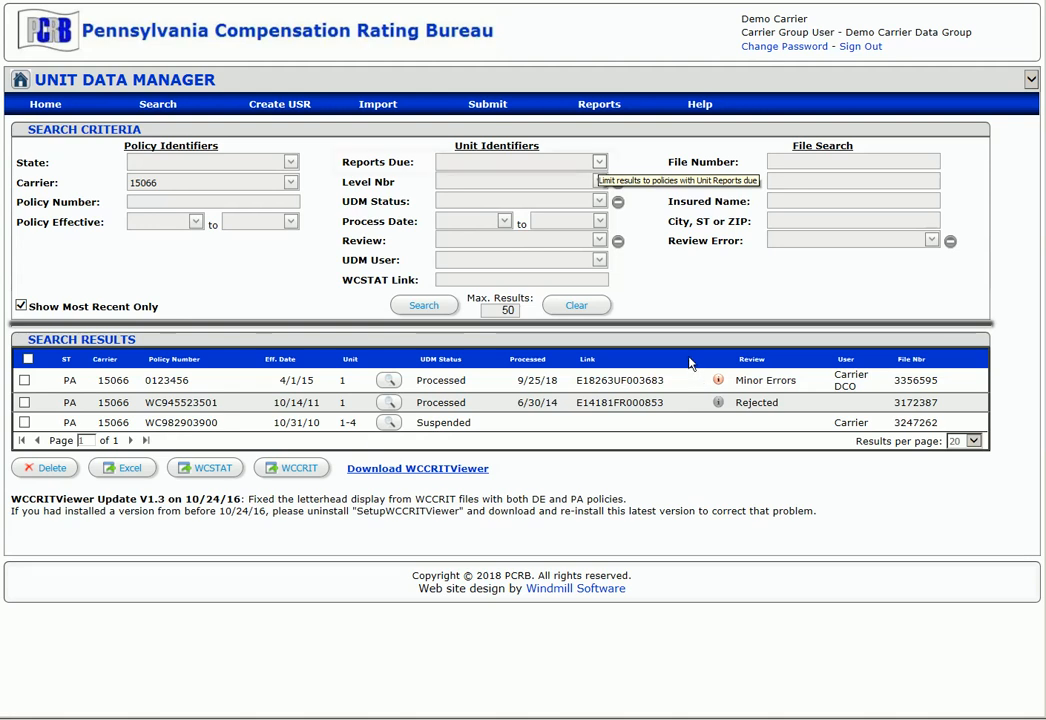
click(600, 163)
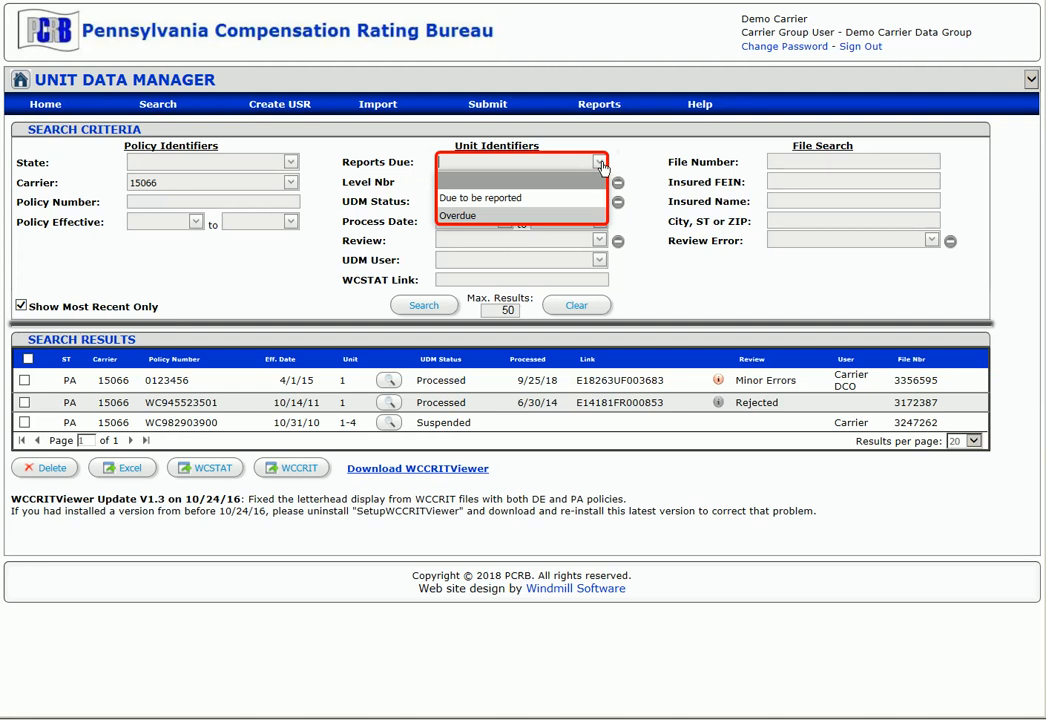
click(540, 217)
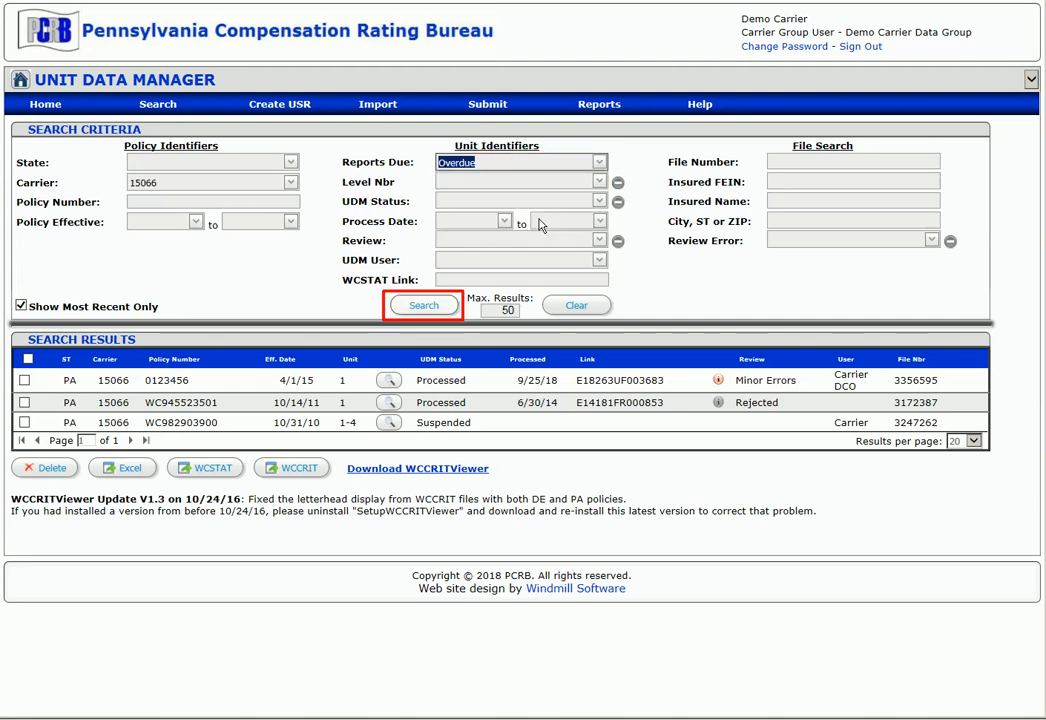
click(424, 305)
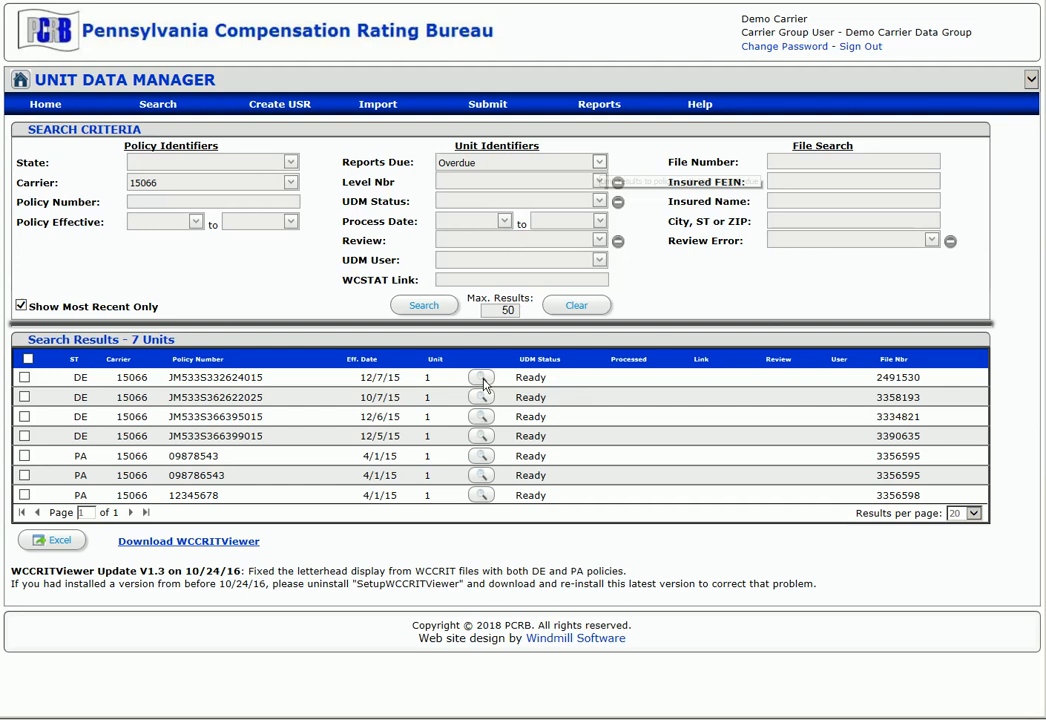
click(568, 308)
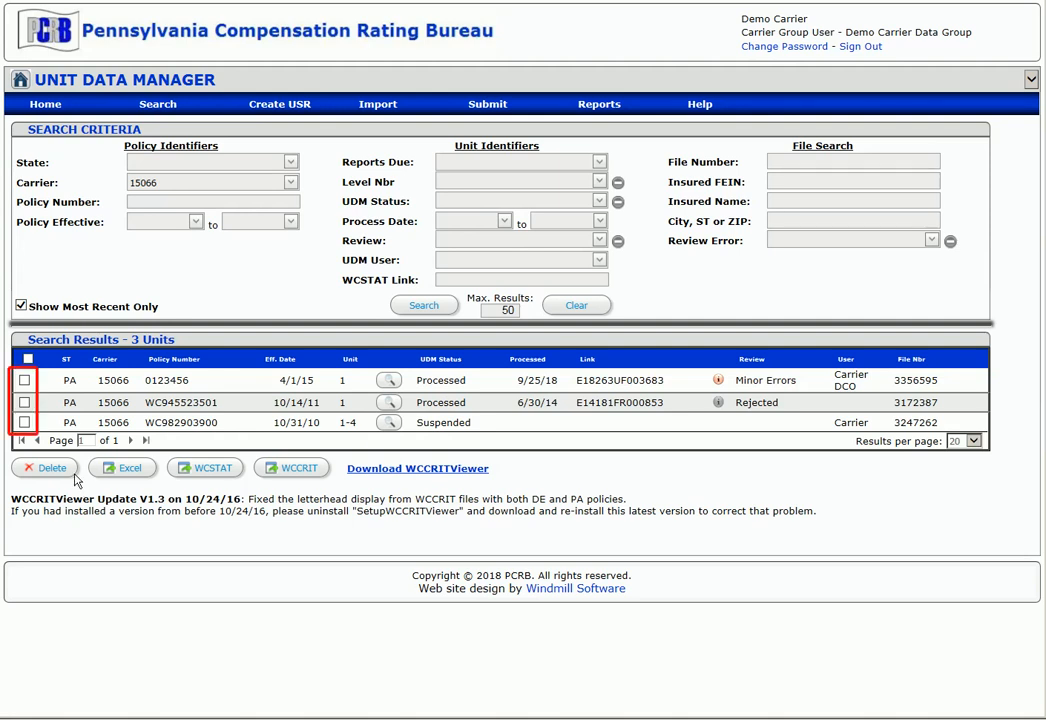
Step: Select the unit effective 4/1/15 and extend the selection to all units in the search results
click(25, 382)
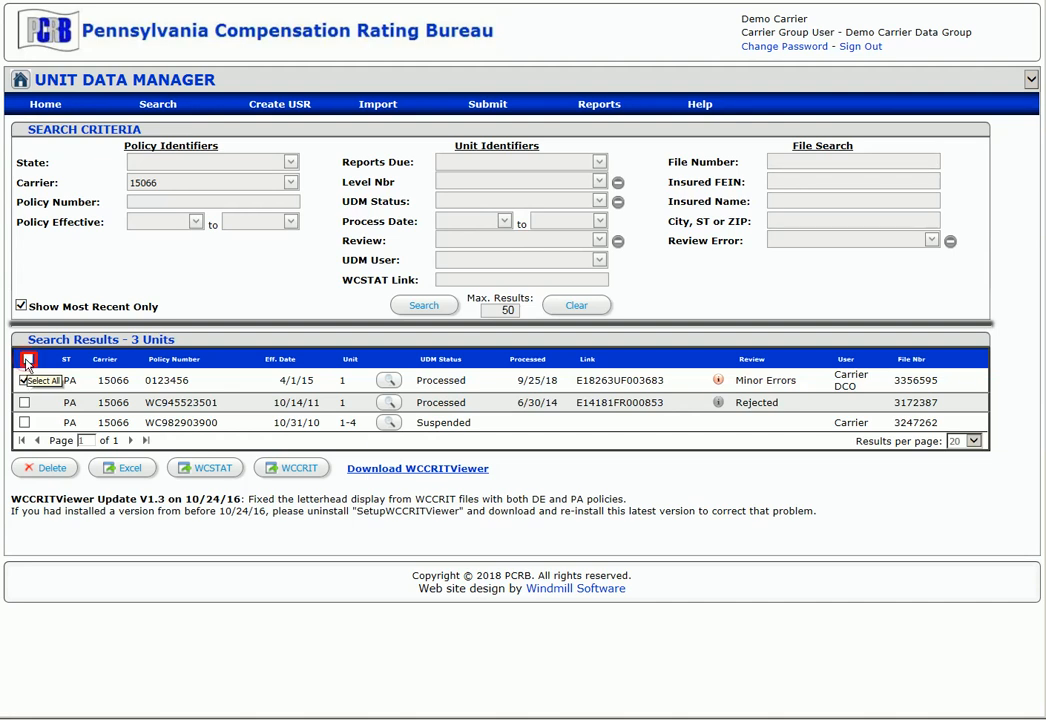
click(28, 361)
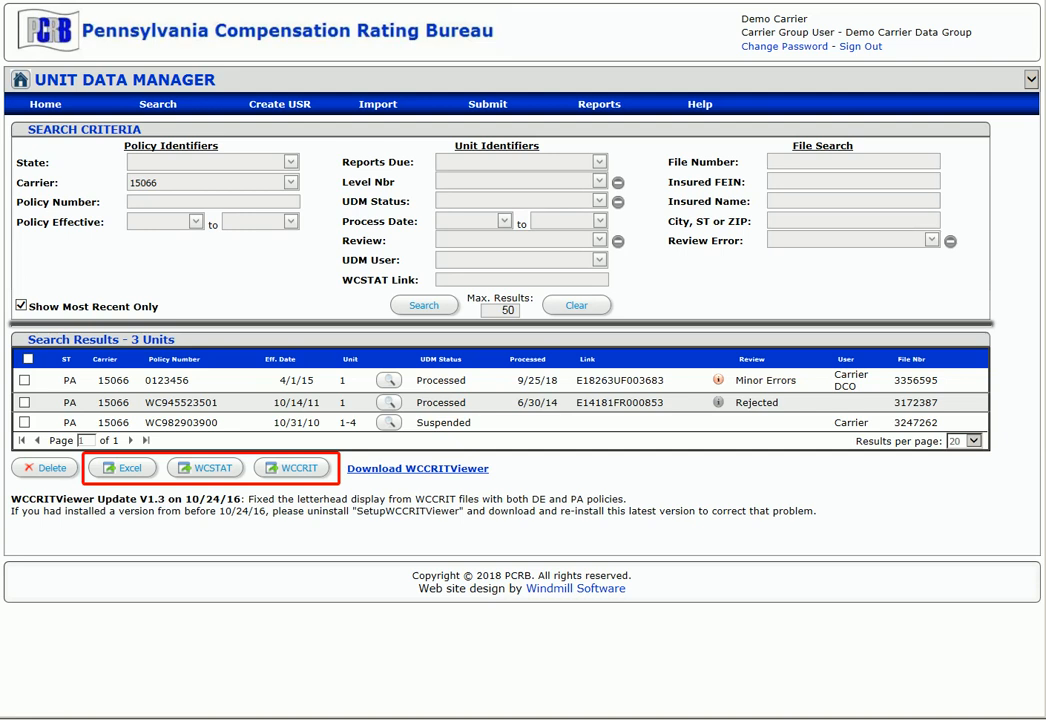
Step: Select only the unit effective 4/1/15 and export the search results to Excel
click(24, 380)
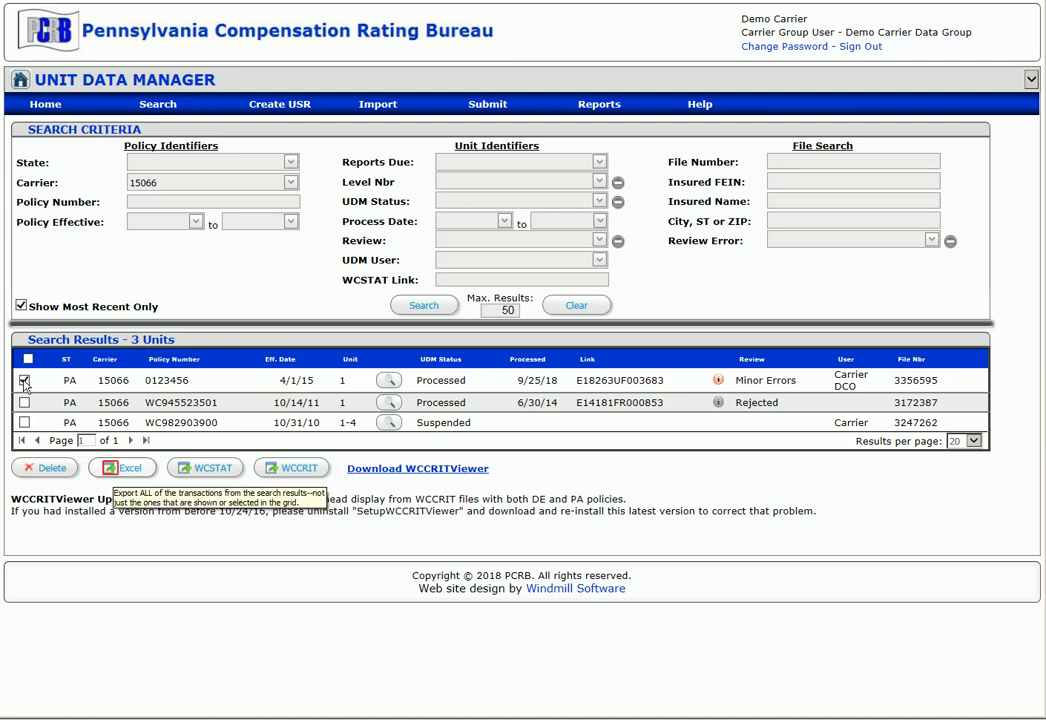
click(113, 476)
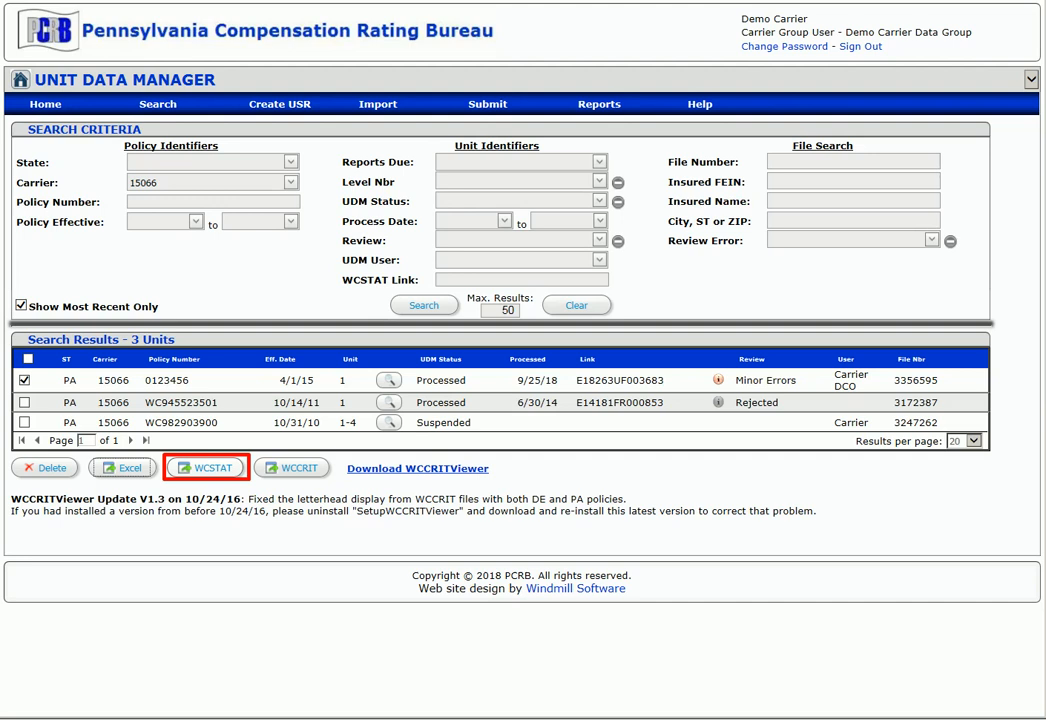
Step: Export the selected unit's WCSTAT records and WCCRIT records as text files and open each file
click(207, 468)
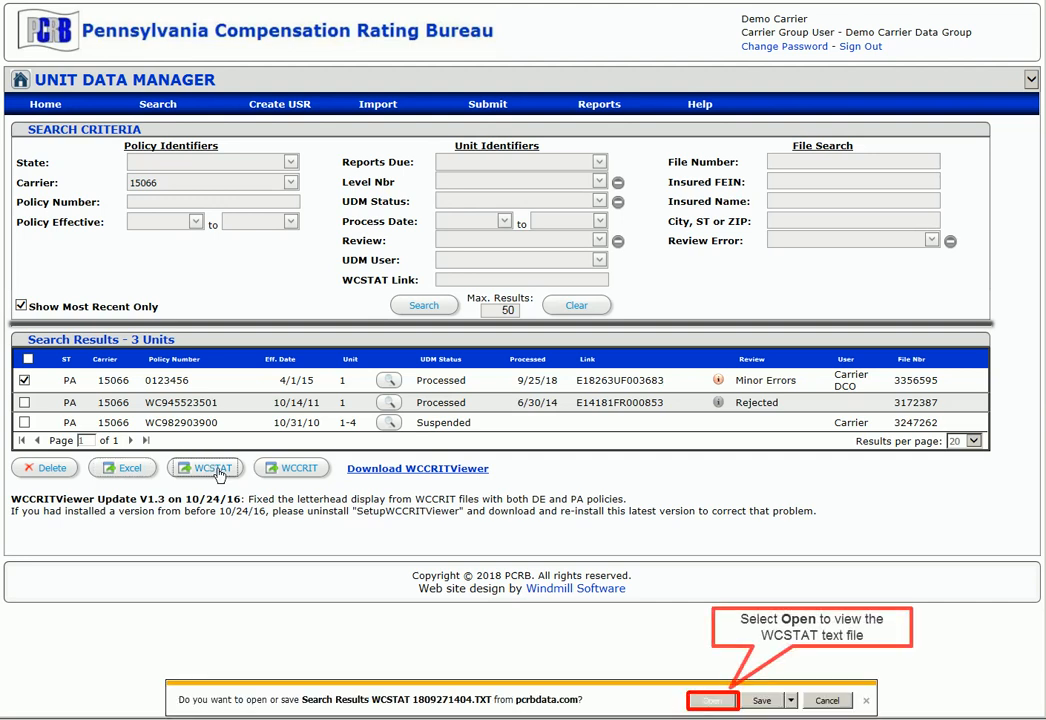
click(704, 702)
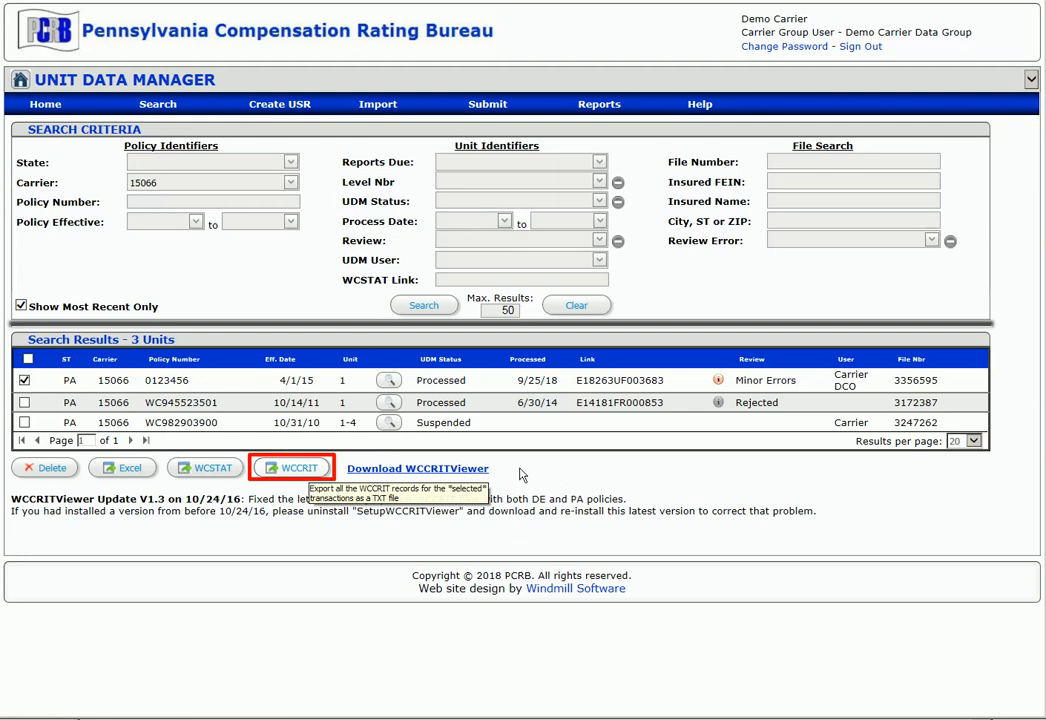
click(313, 473)
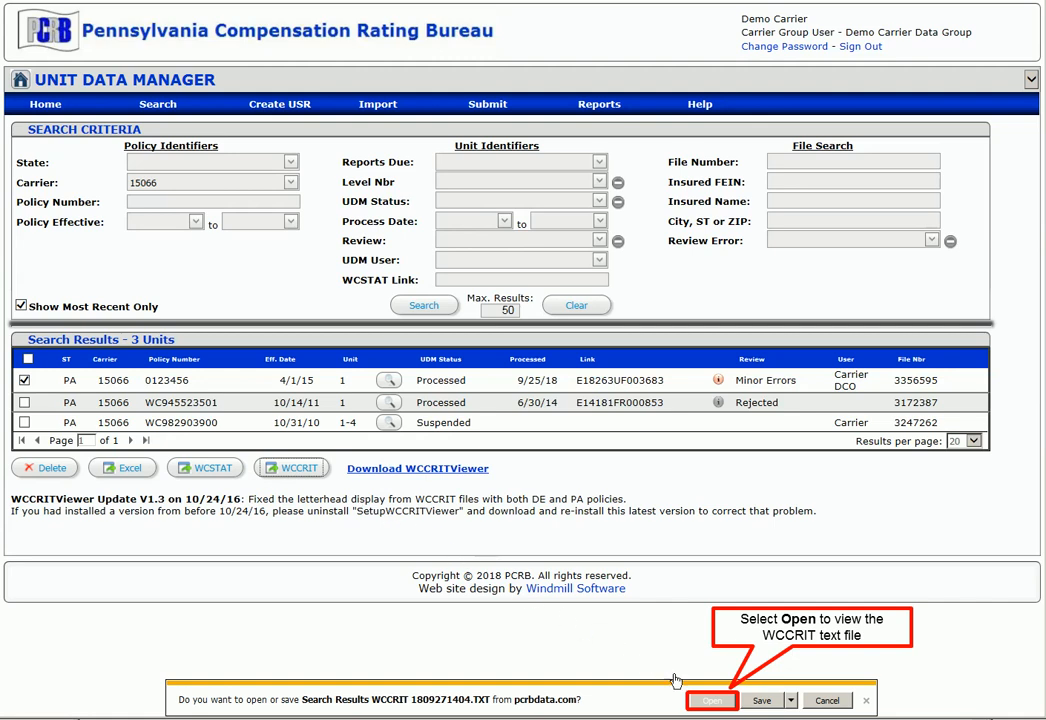
click(716, 701)
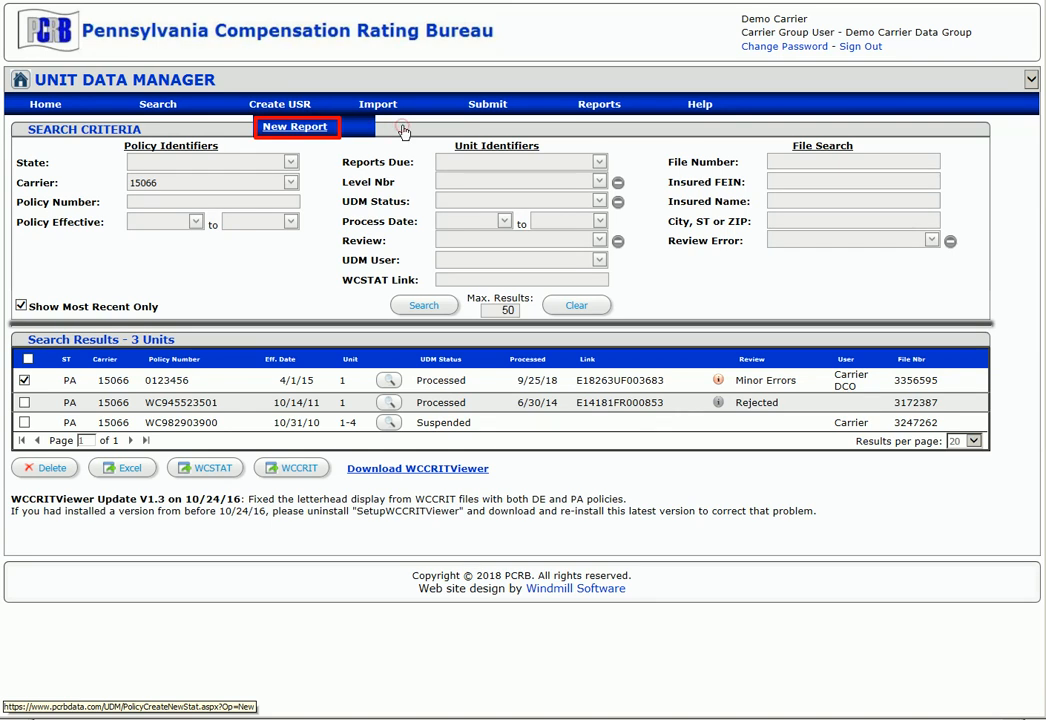
Step: Start a new USR for Pennsylvania carrier 15066, entering the policy number and a Policy Effective Date of 4/1/15
click(294, 127)
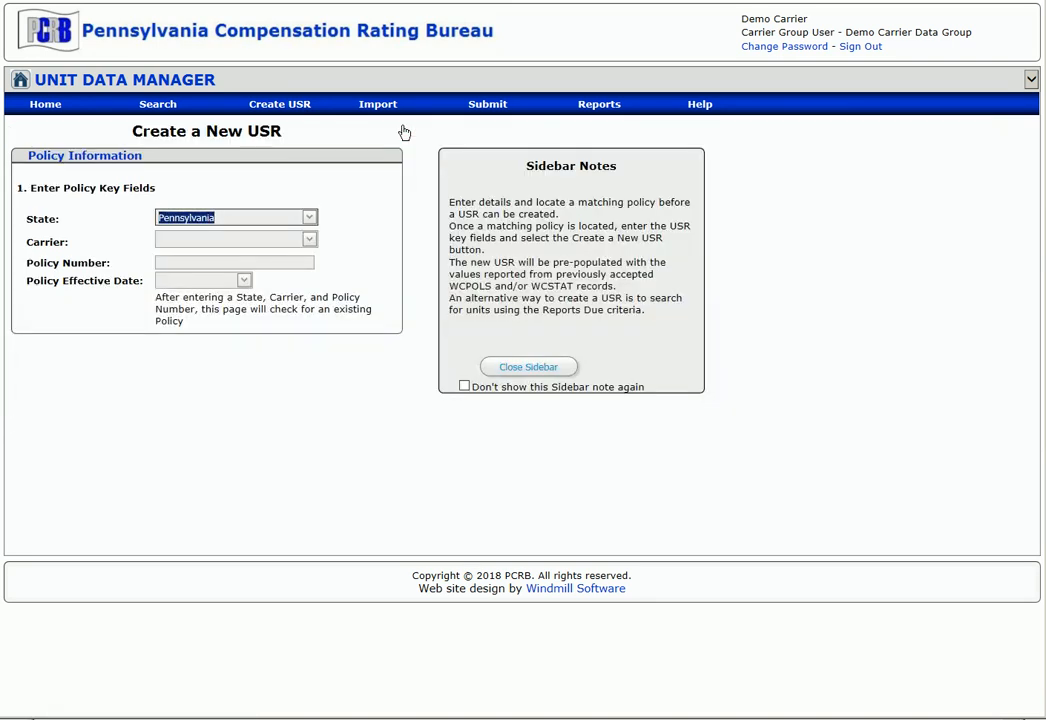
click(310, 218)
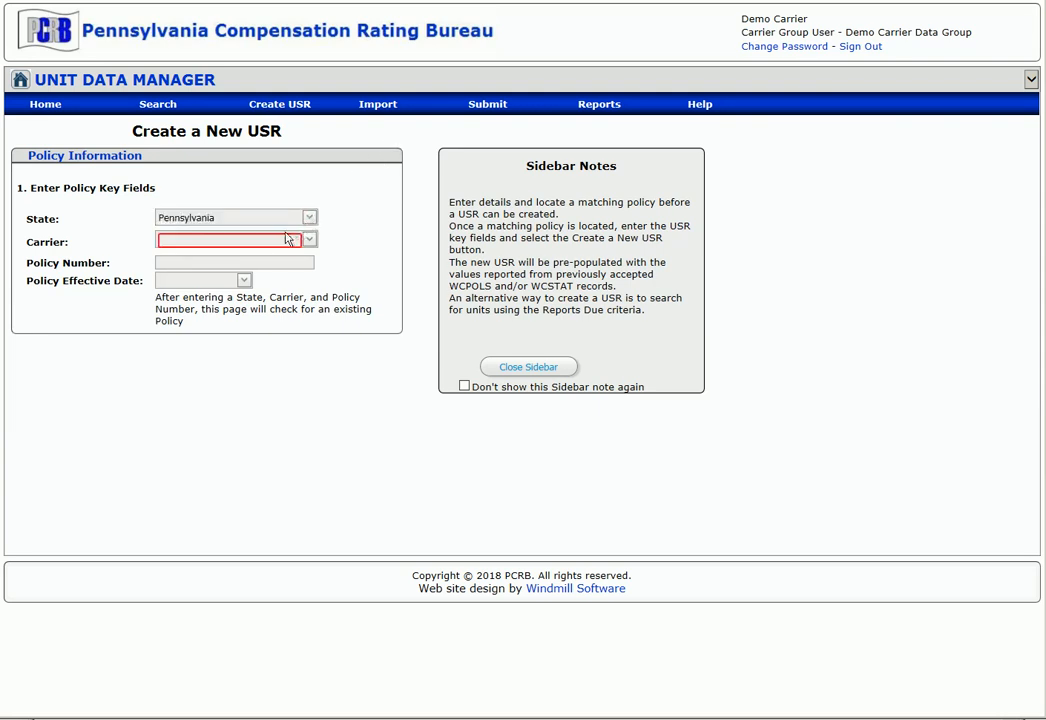
click(276, 238)
text(15066)
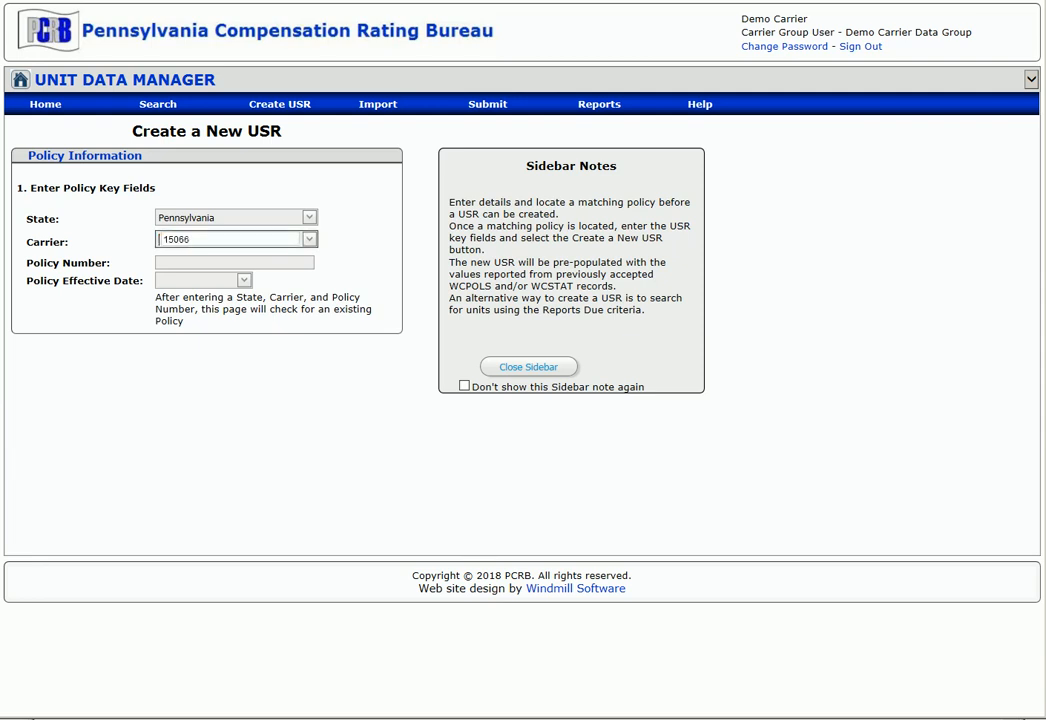
key(Tab)
text(0123456)
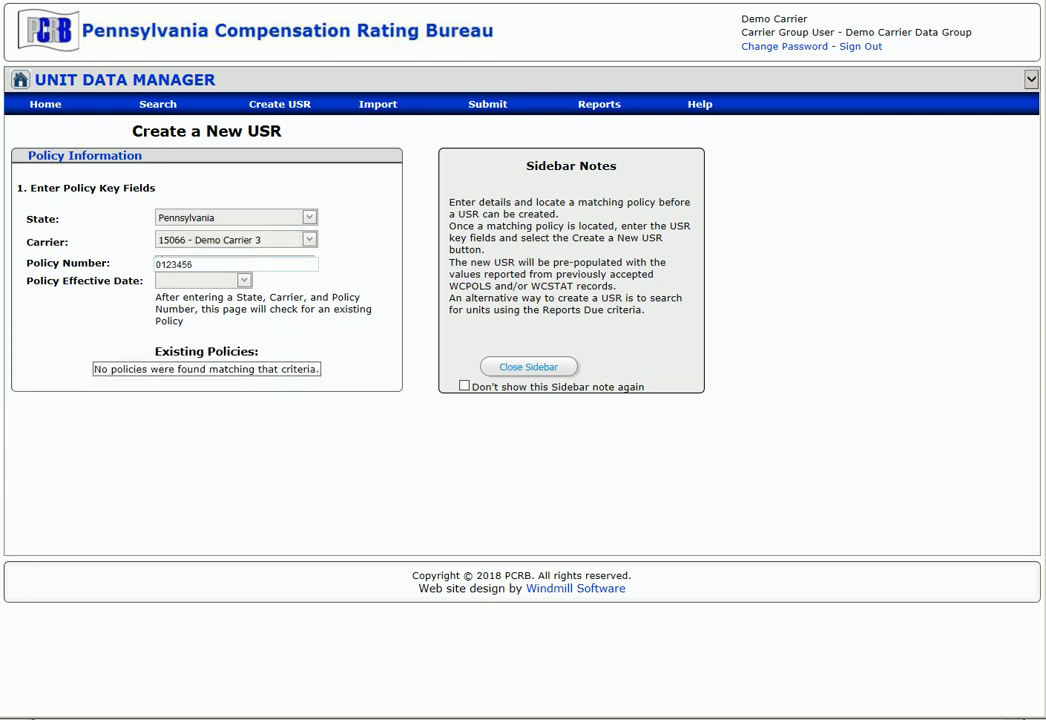
key(Tab)
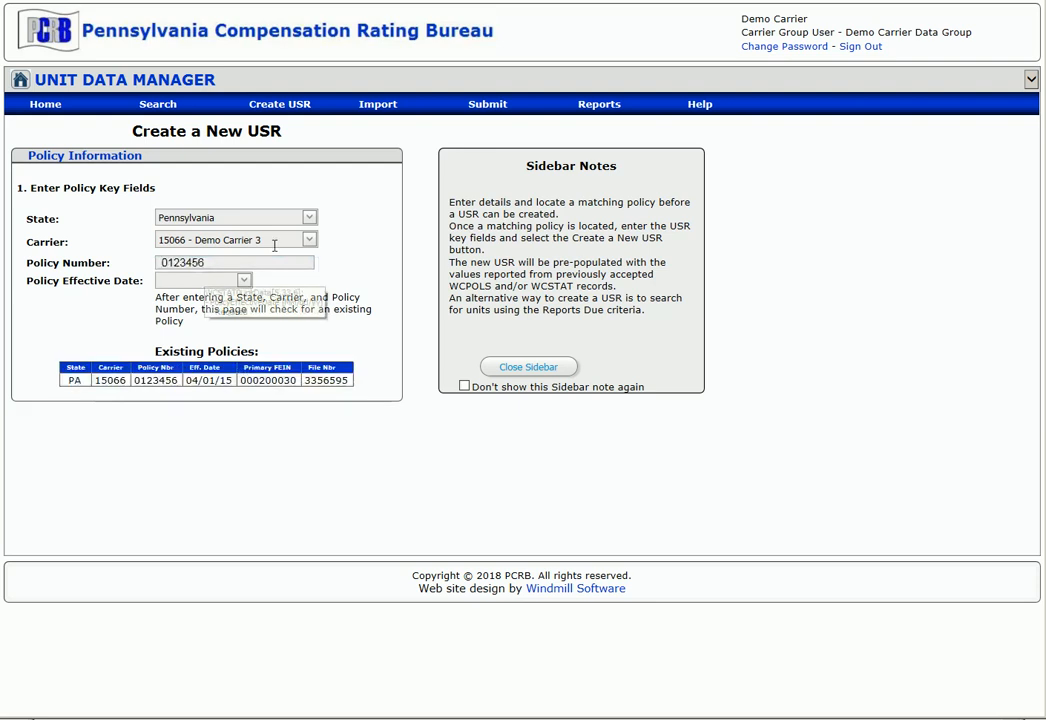
click(205, 282)
text(04/01/00)
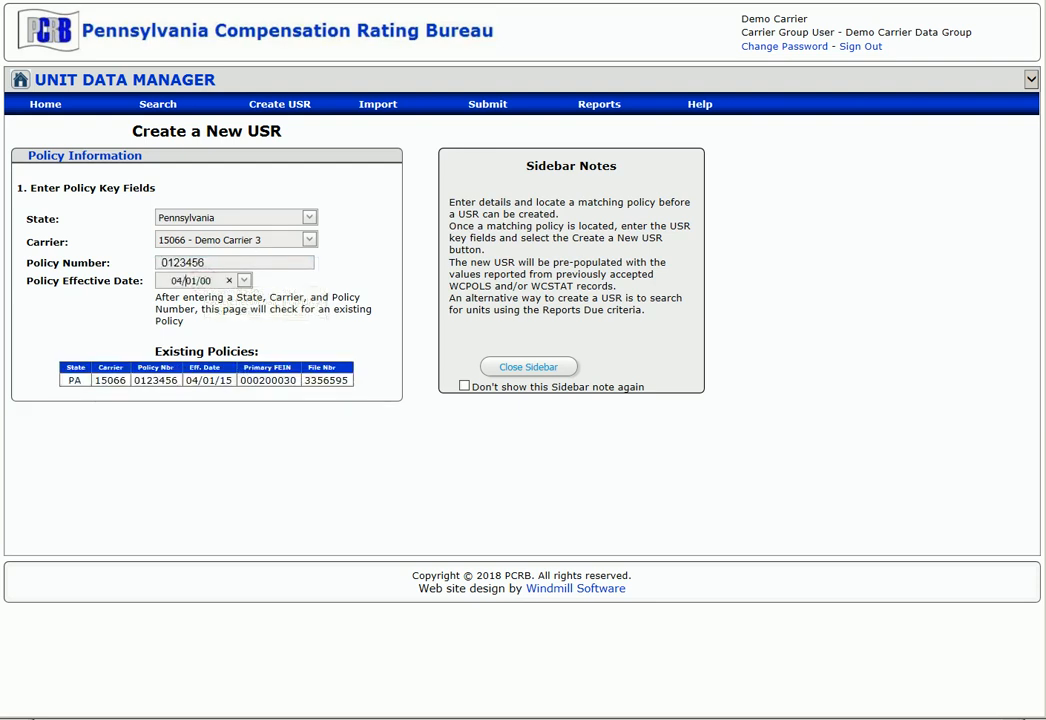
text(115)
key(Tab)
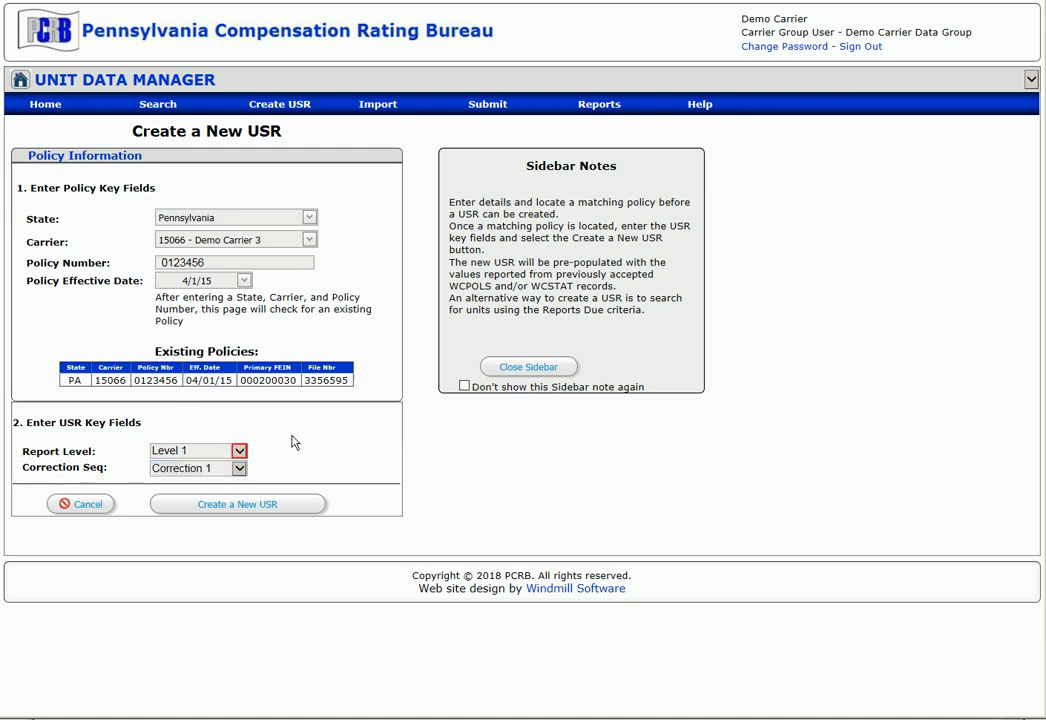
Step: Check the Level 1 correction options, set the Report Level to Level 2 and create the new USR
click(244, 453)
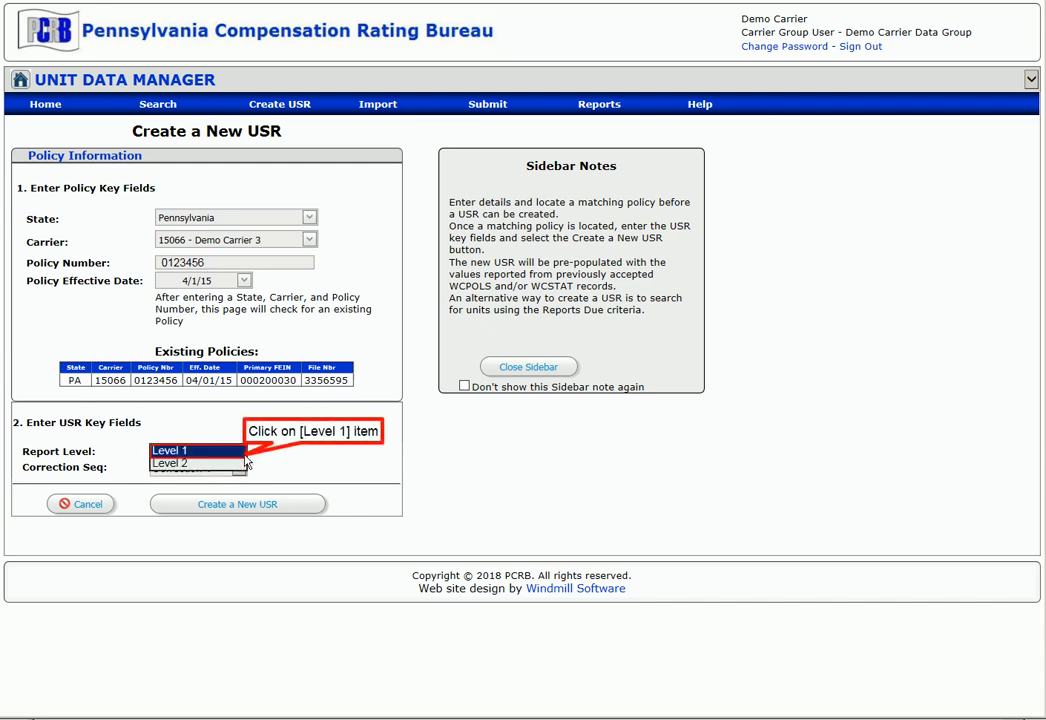
click(244, 457)
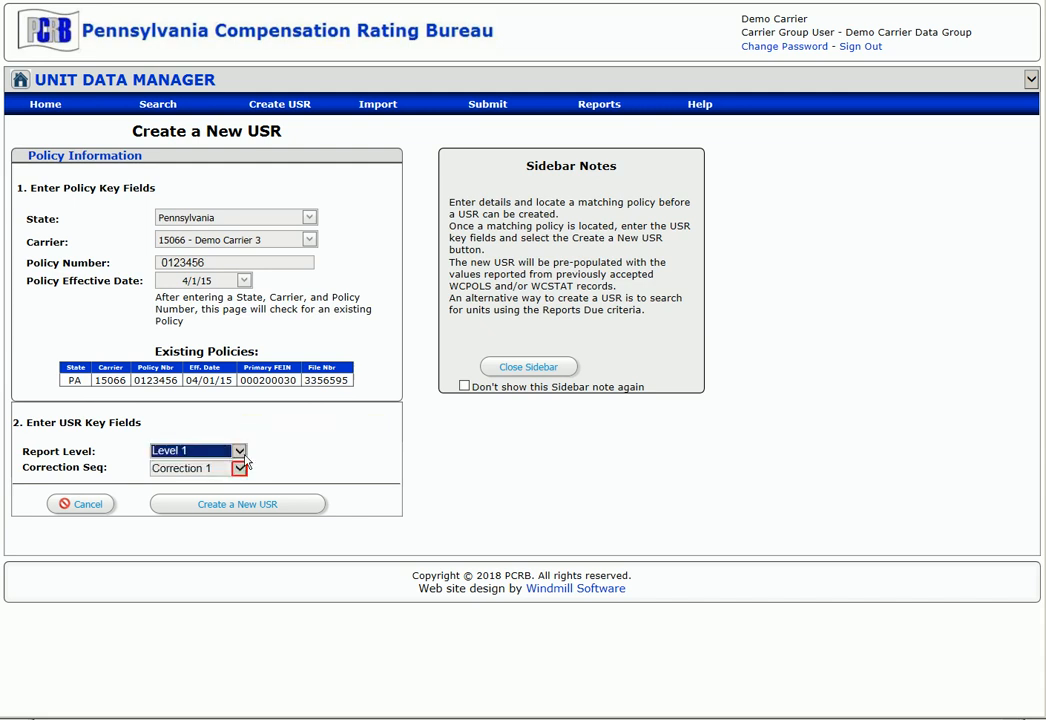
click(244, 470)
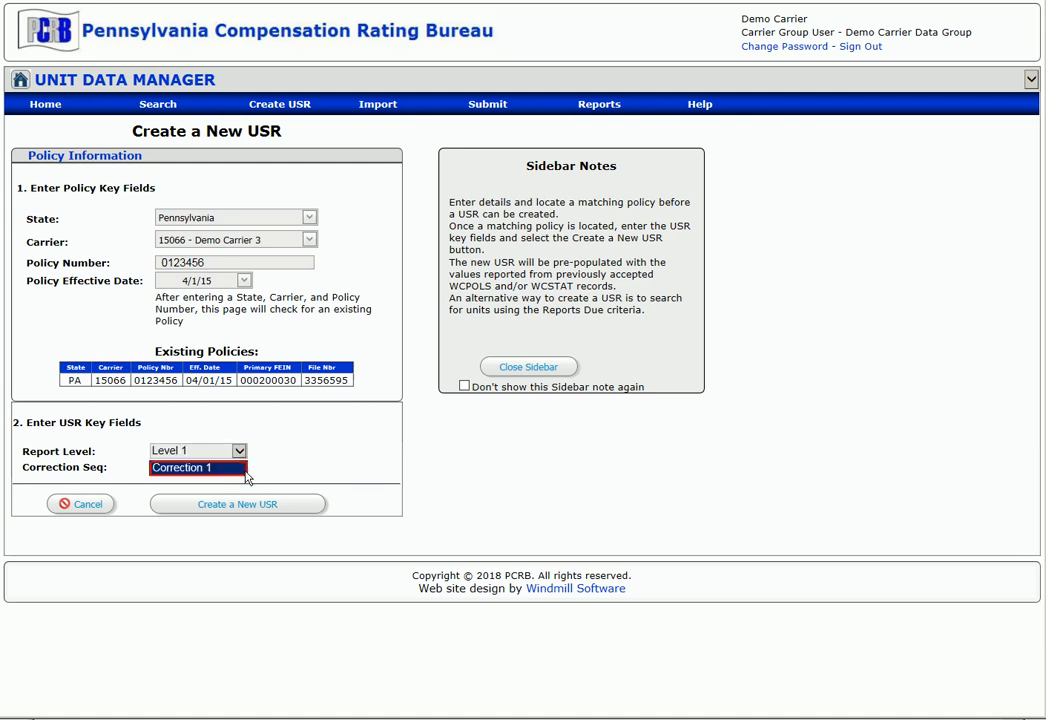
click(241, 452)
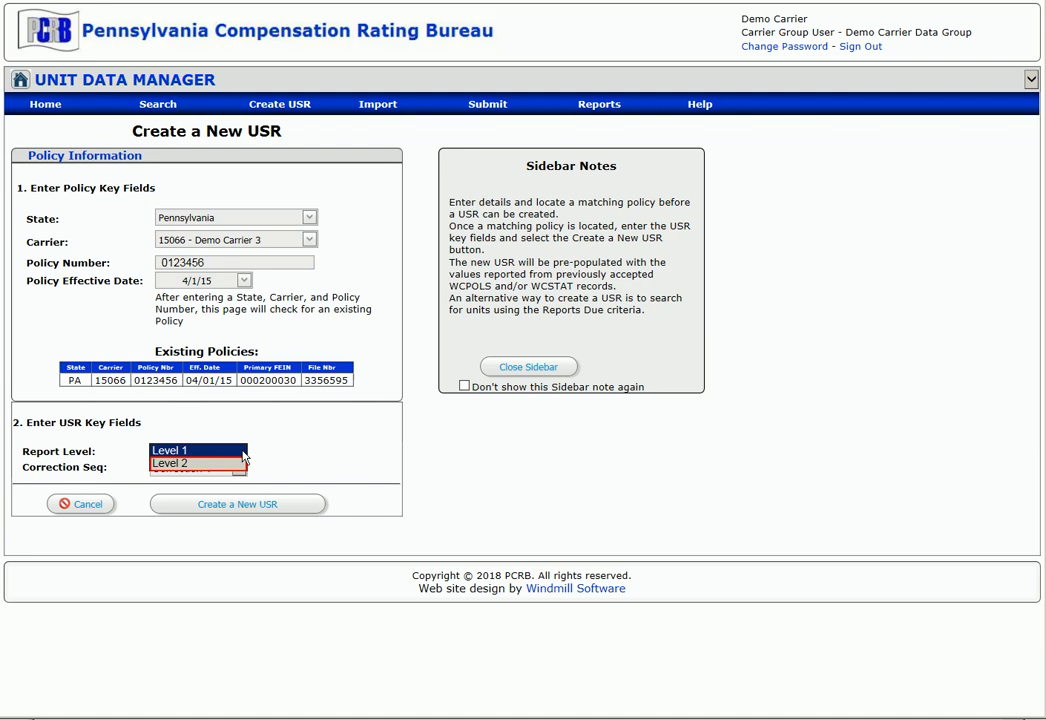
click(227, 465)
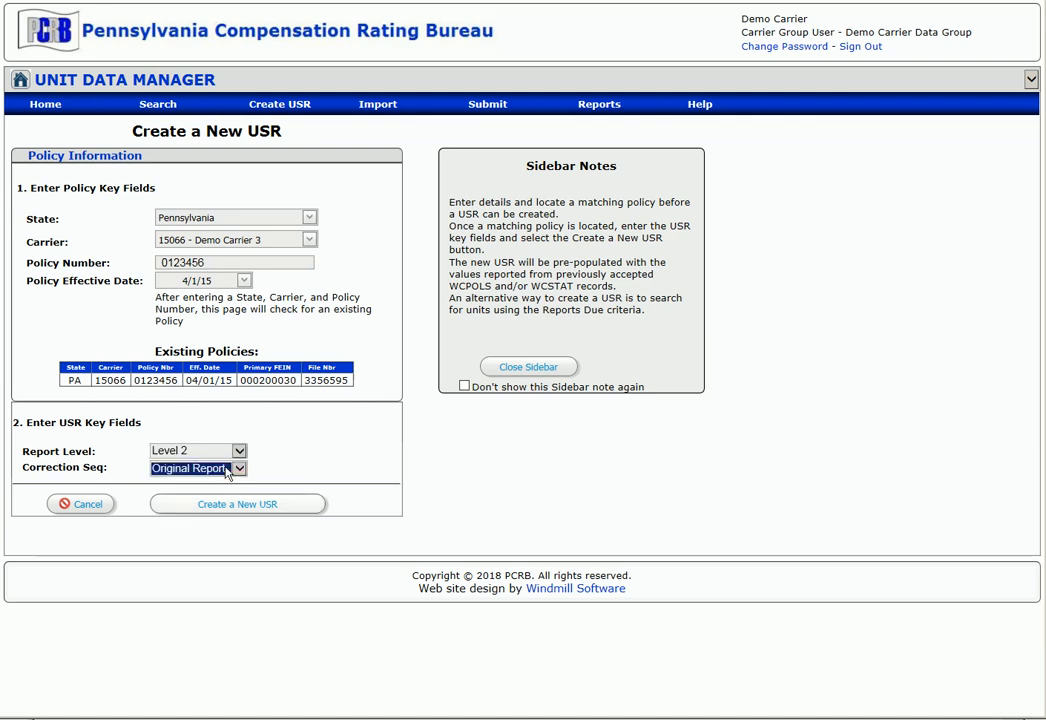
click(279, 507)
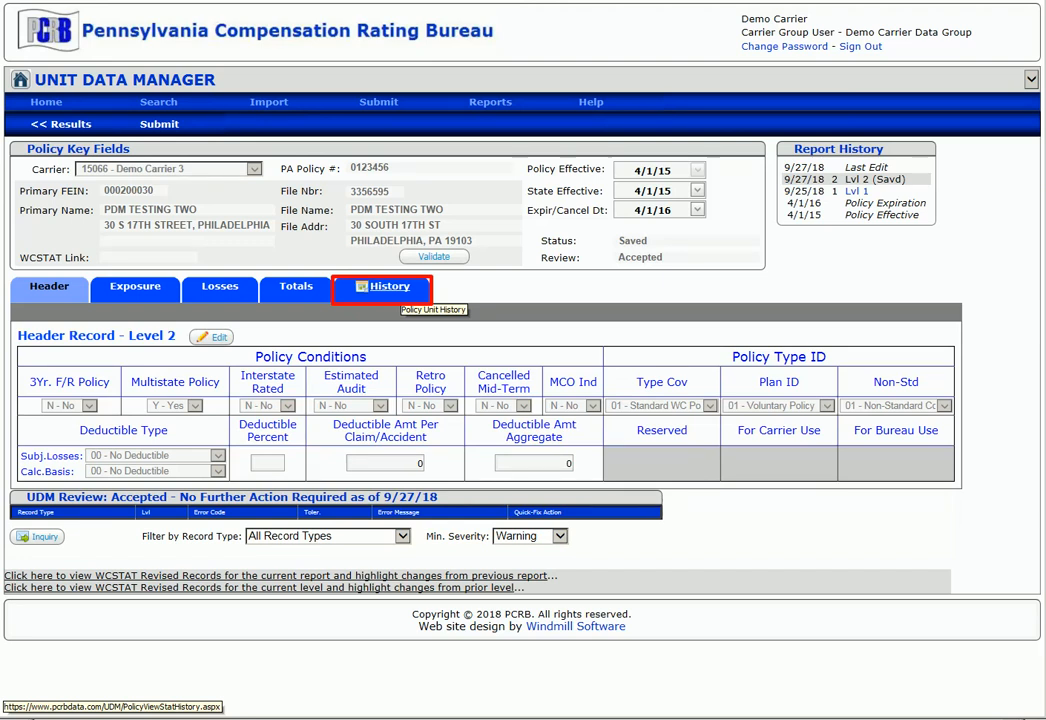
Step: Review the new unit's policy history and header record, and examine the display options for its insured losses
click(389, 287)
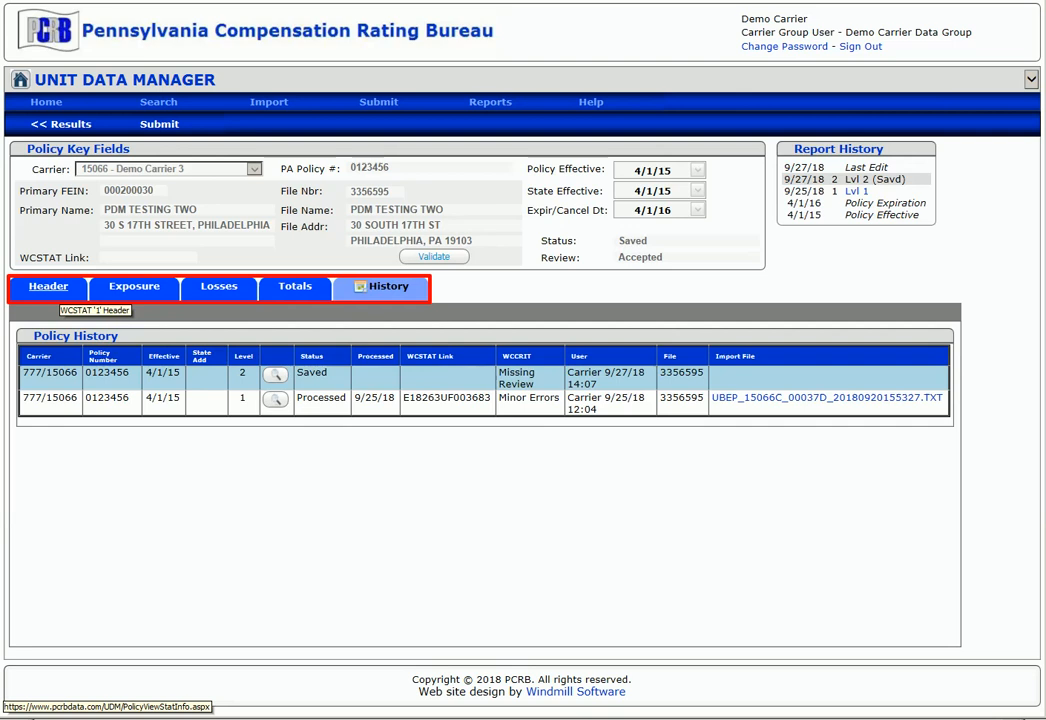
click(73, 295)
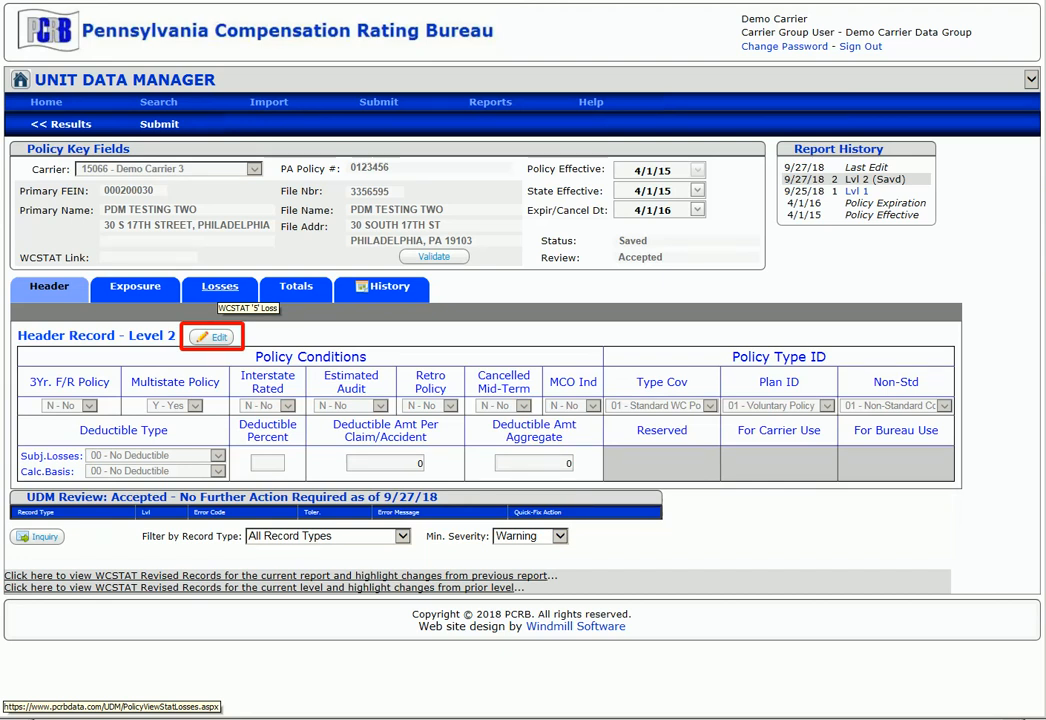
click(219, 287)
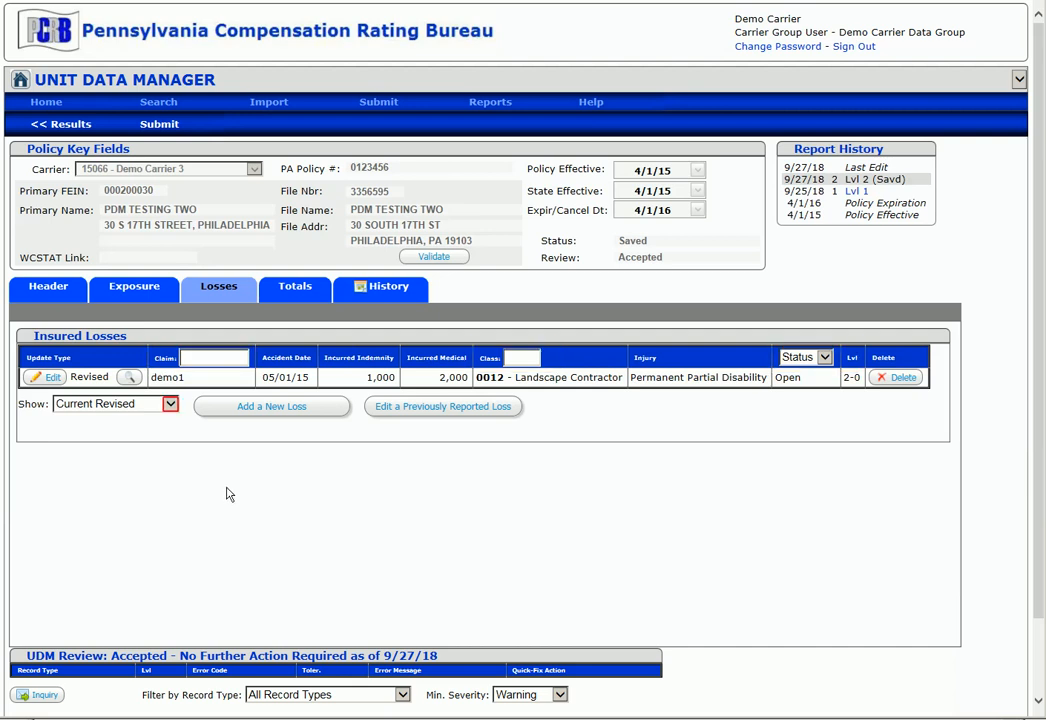
click(172, 409)
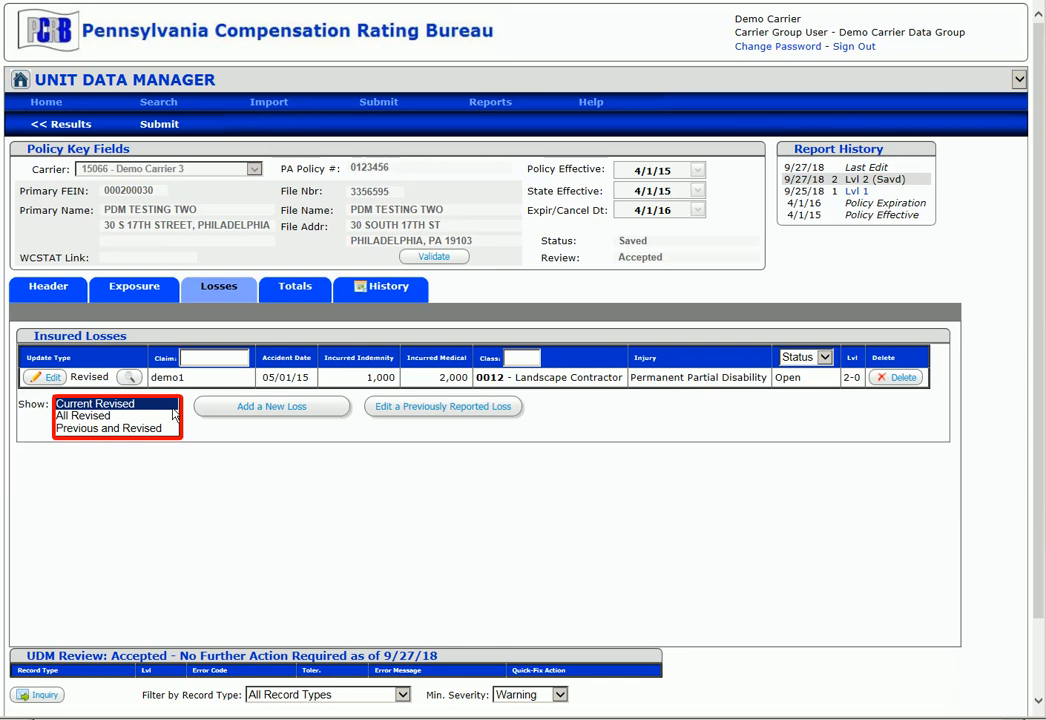
click(172, 408)
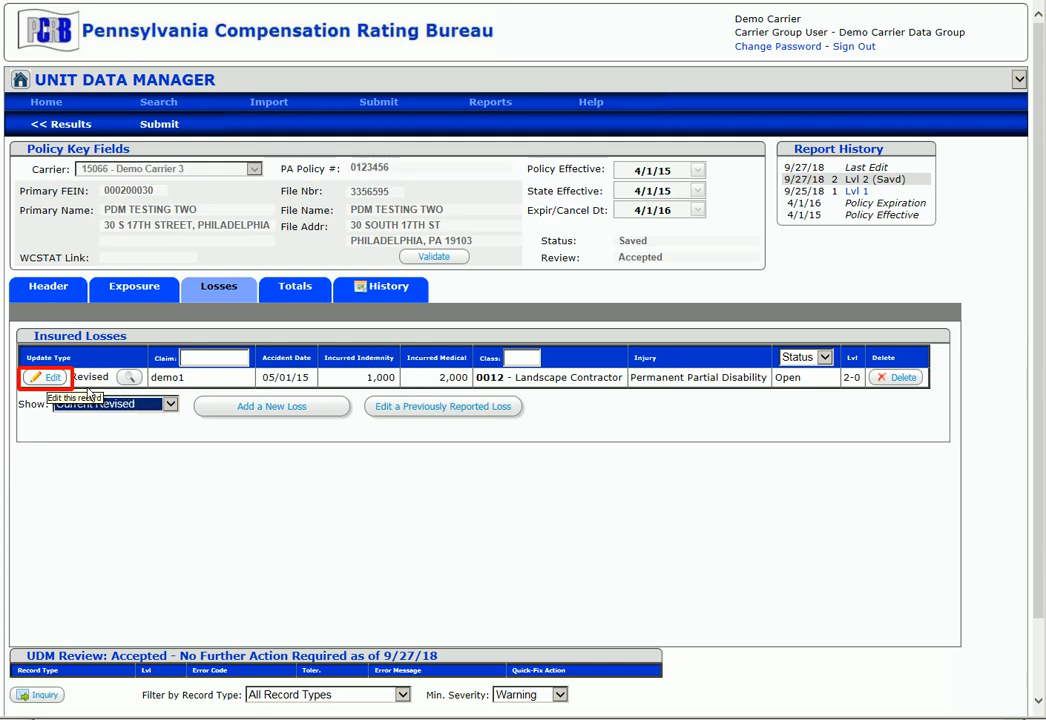
Step: Set the Paid Indemnity of claim demo1 to 500 and save the claim
click(55, 382)
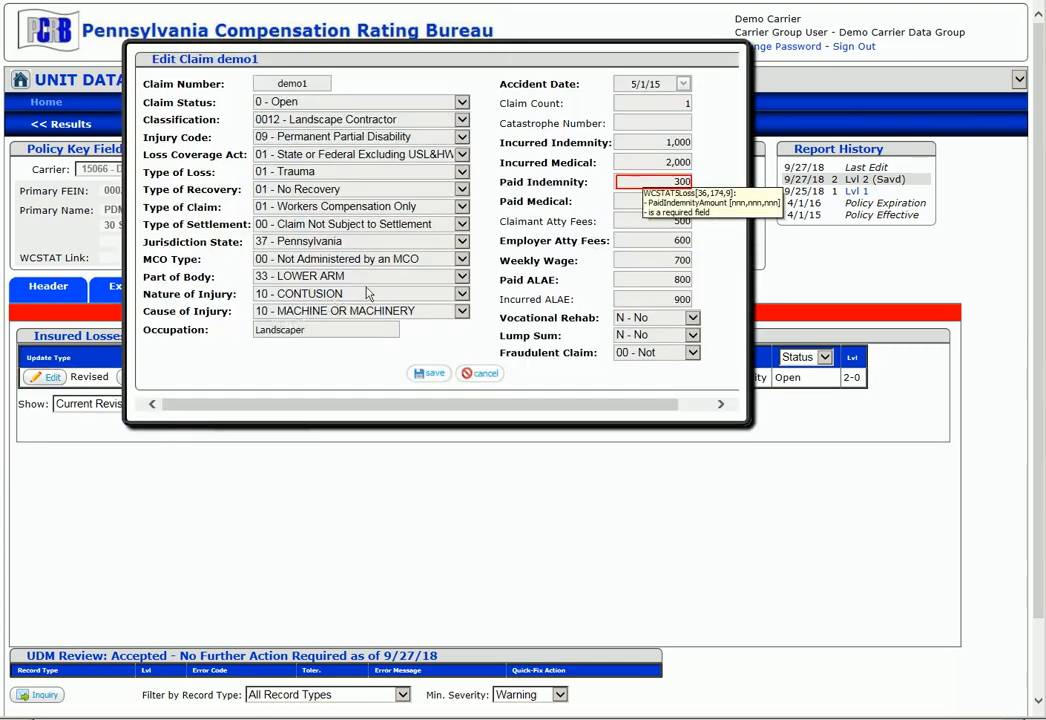
double_click(644, 181)
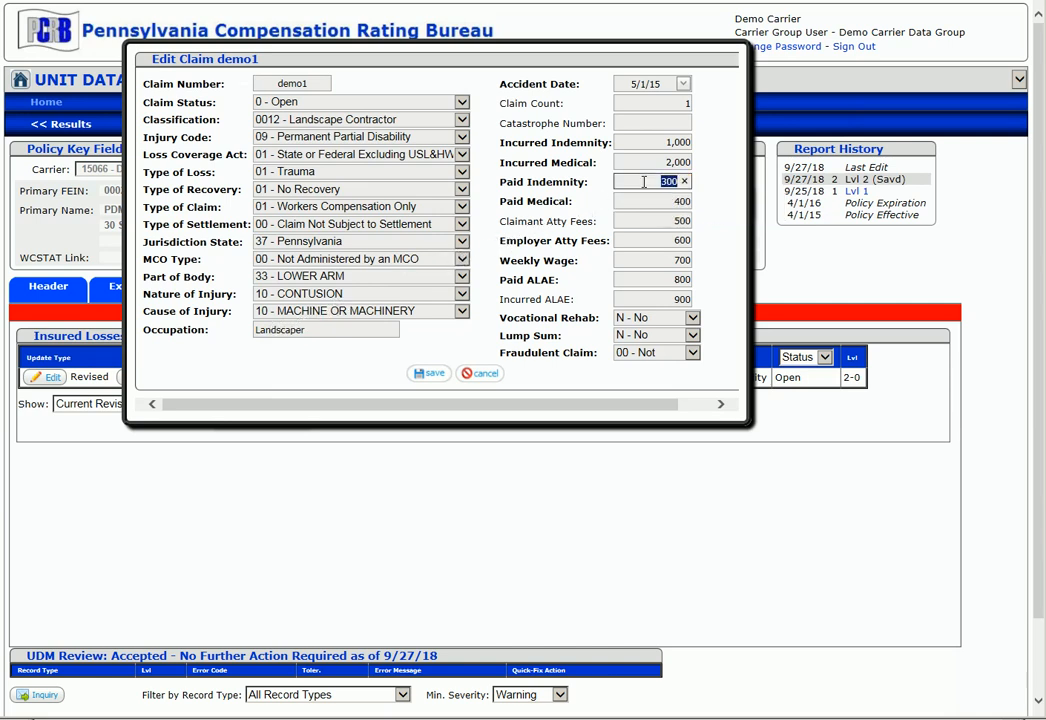
text(500)
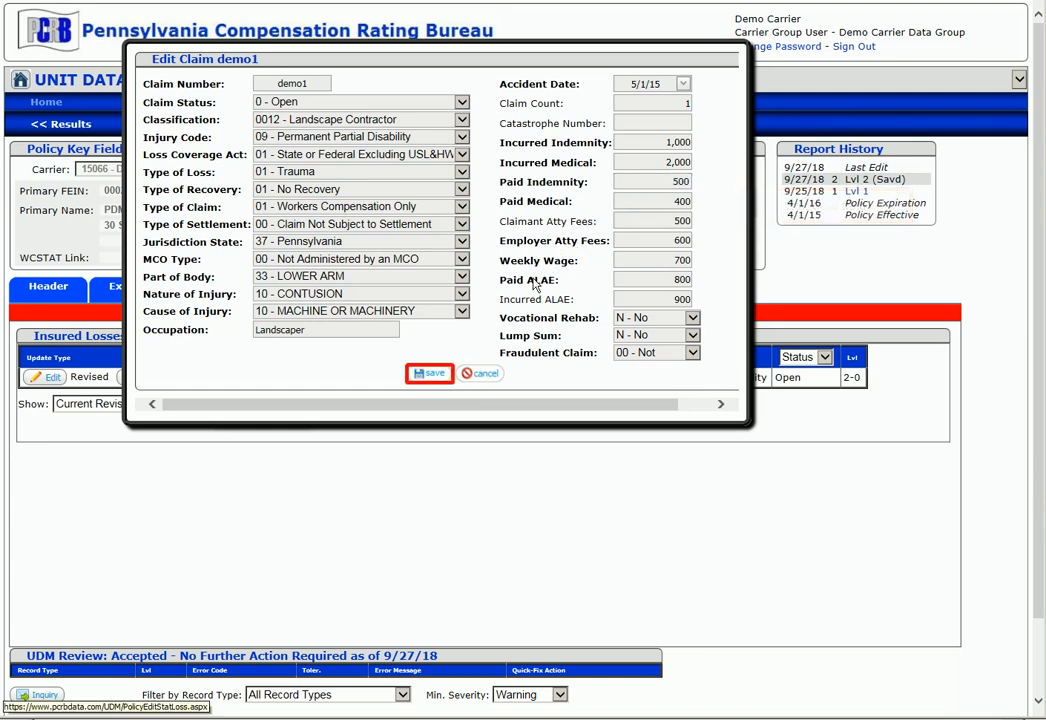
click(438, 376)
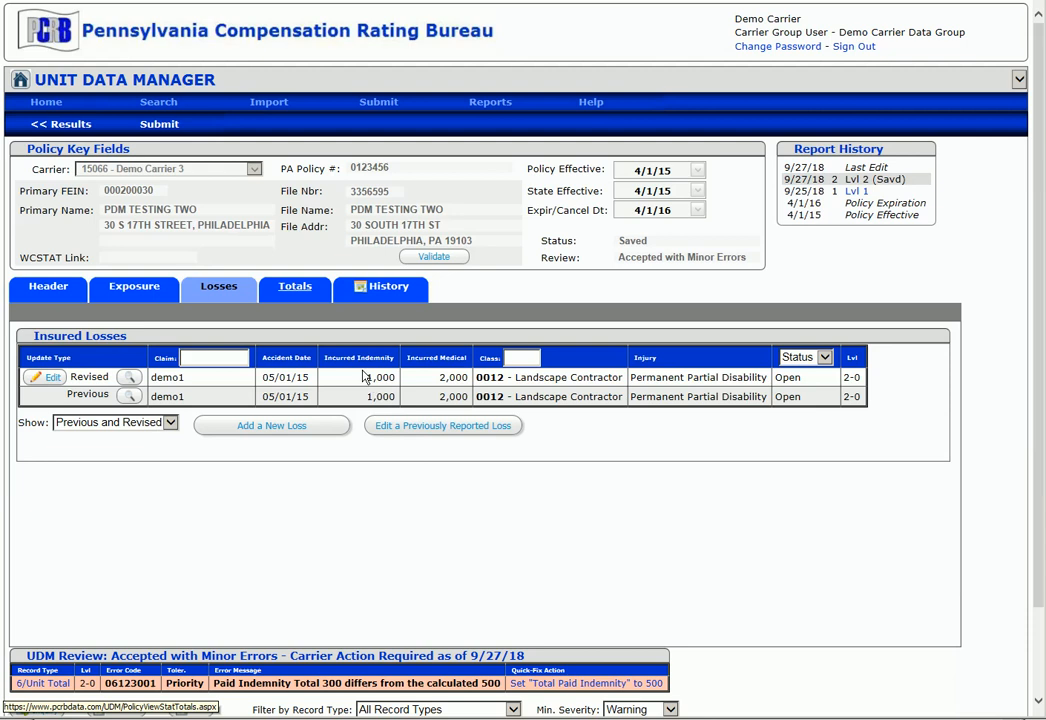
Step: Review the unit's Loss Total Record and return to the insured losses
click(302, 289)
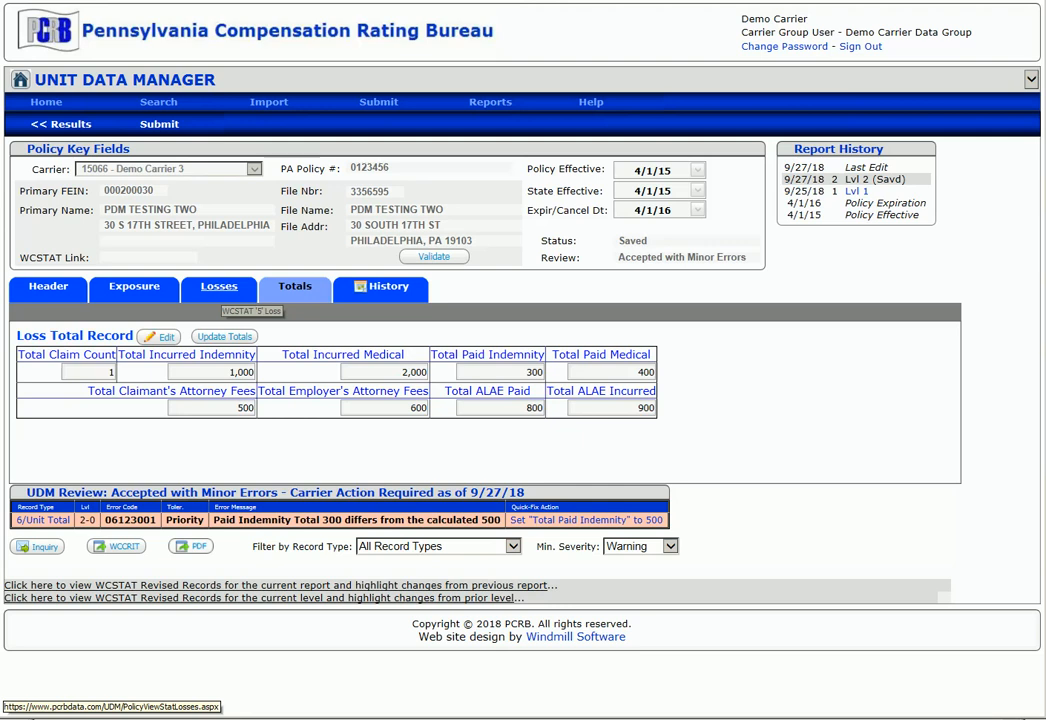
click(219, 288)
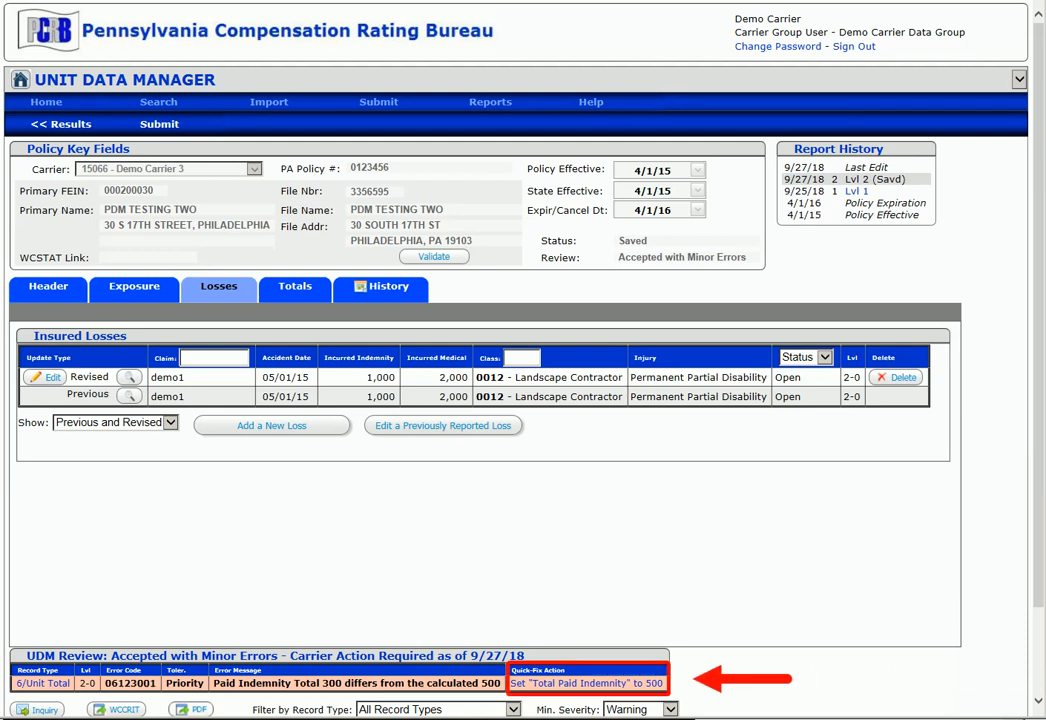
Step: Validate the Level 2 unit and review its exposure records and UDM Review errors
mouse_move(159, 125)
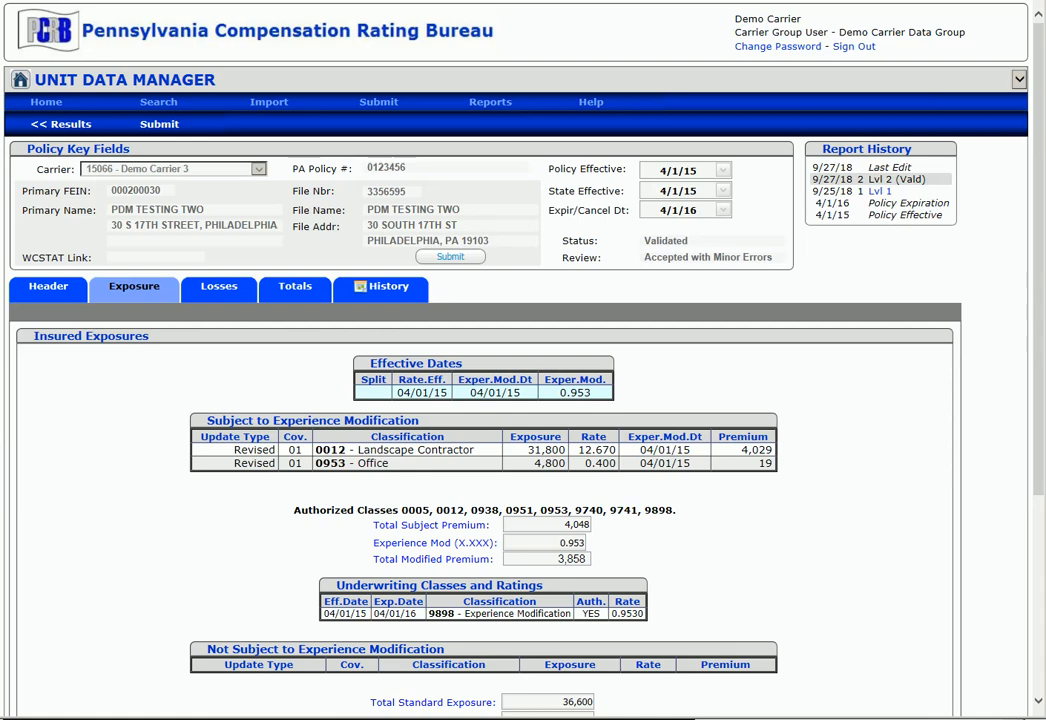
scroll(233, 602, down, 3)
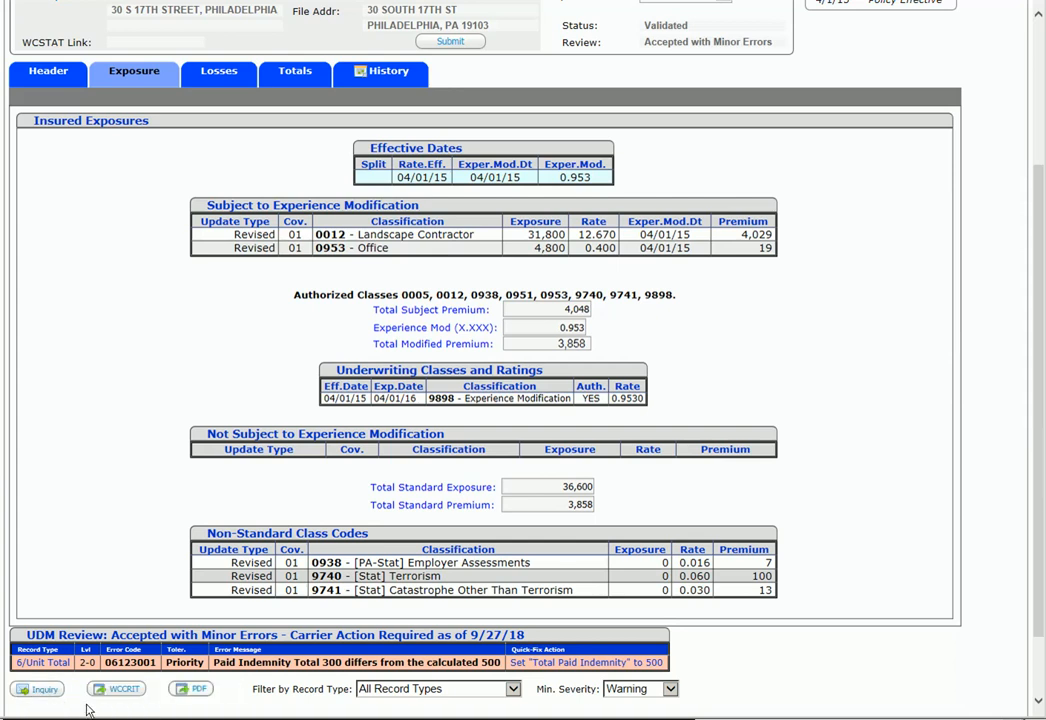
scroll(72, 580, up, 3)
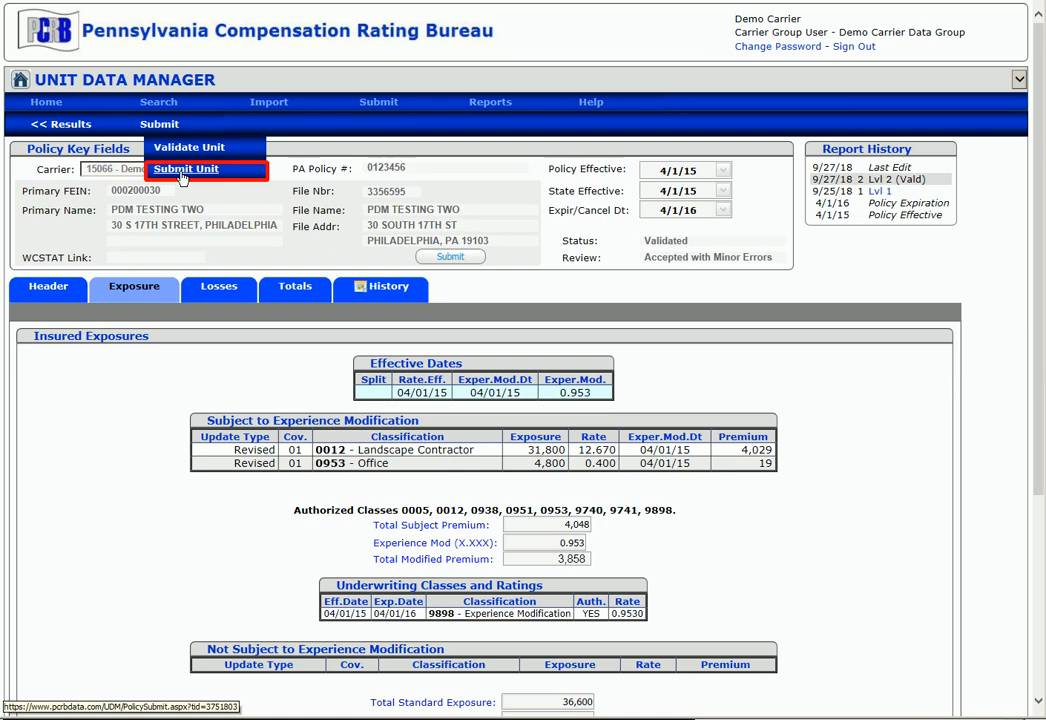
Step: Submit the validated Level 2 unit for processing, confirm the submission and return to the unit search
click(183, 176)
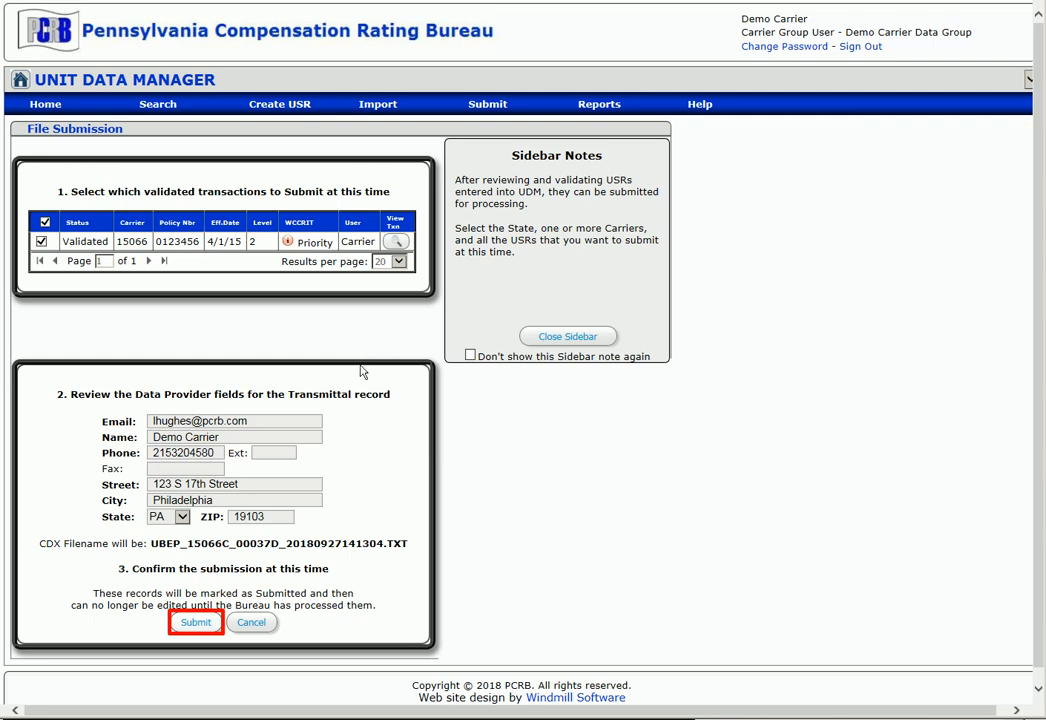
click(188, 624)
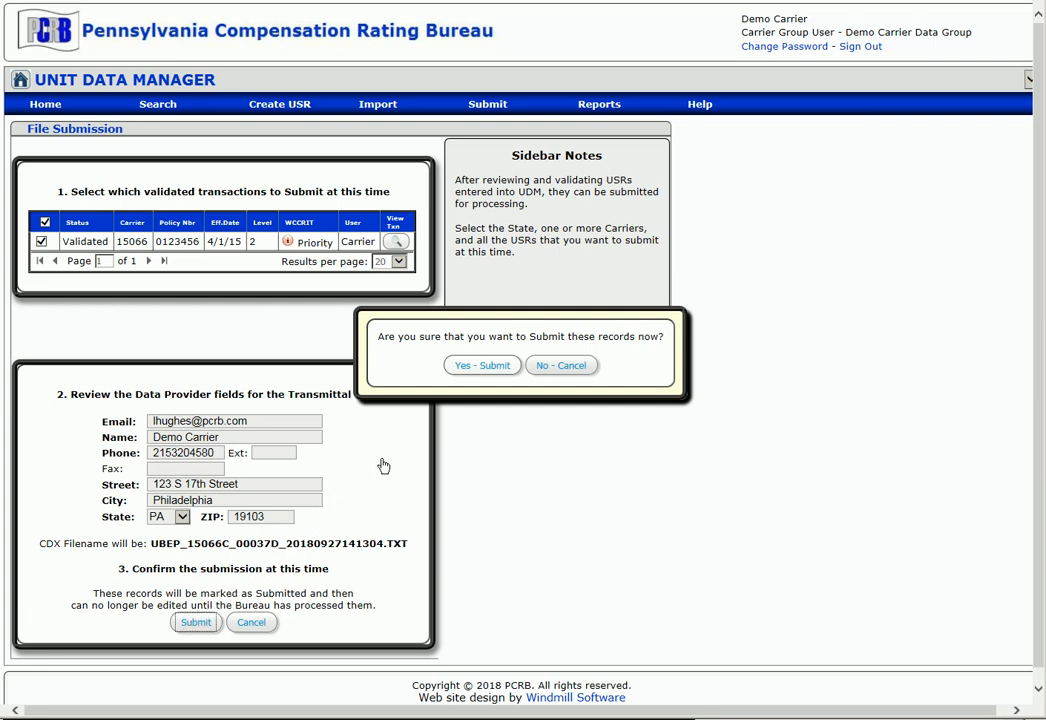
click(484, 366)
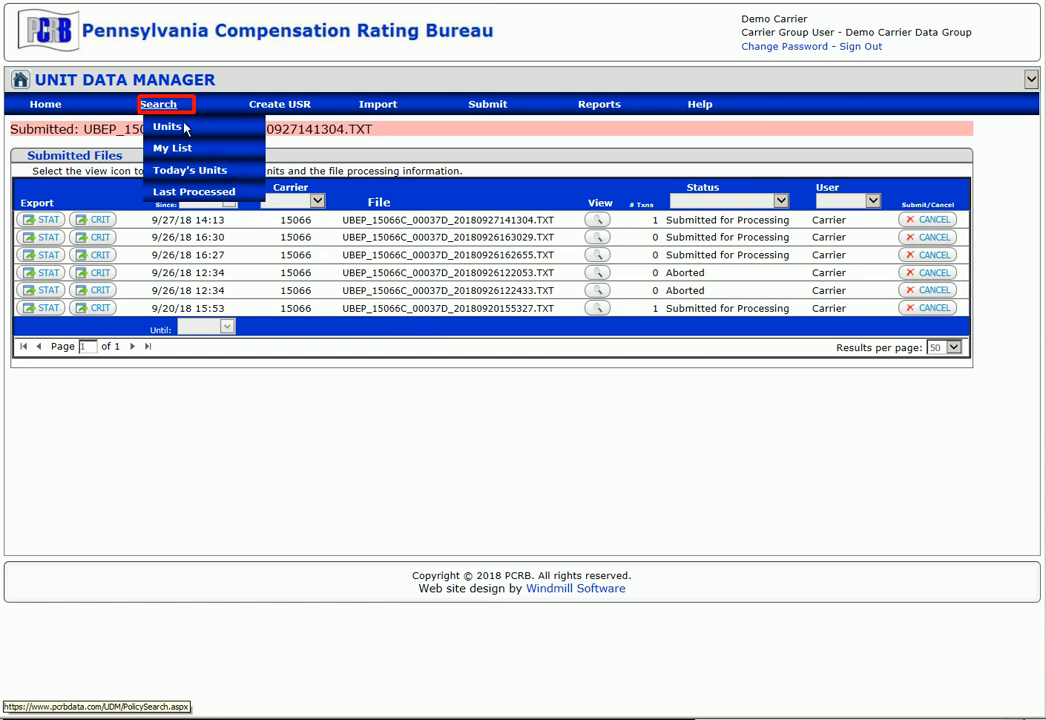
click(165, 106)
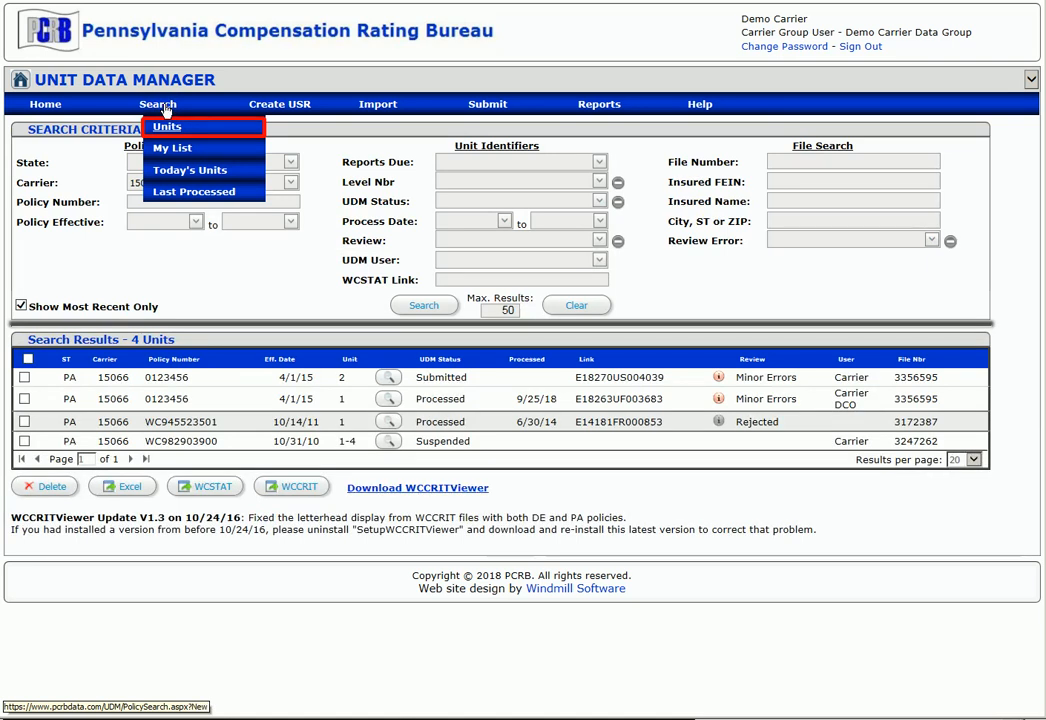
Step: Search all units by the demo policy number and open the exposure records of its processed Level 1 unit
click(167, 131)
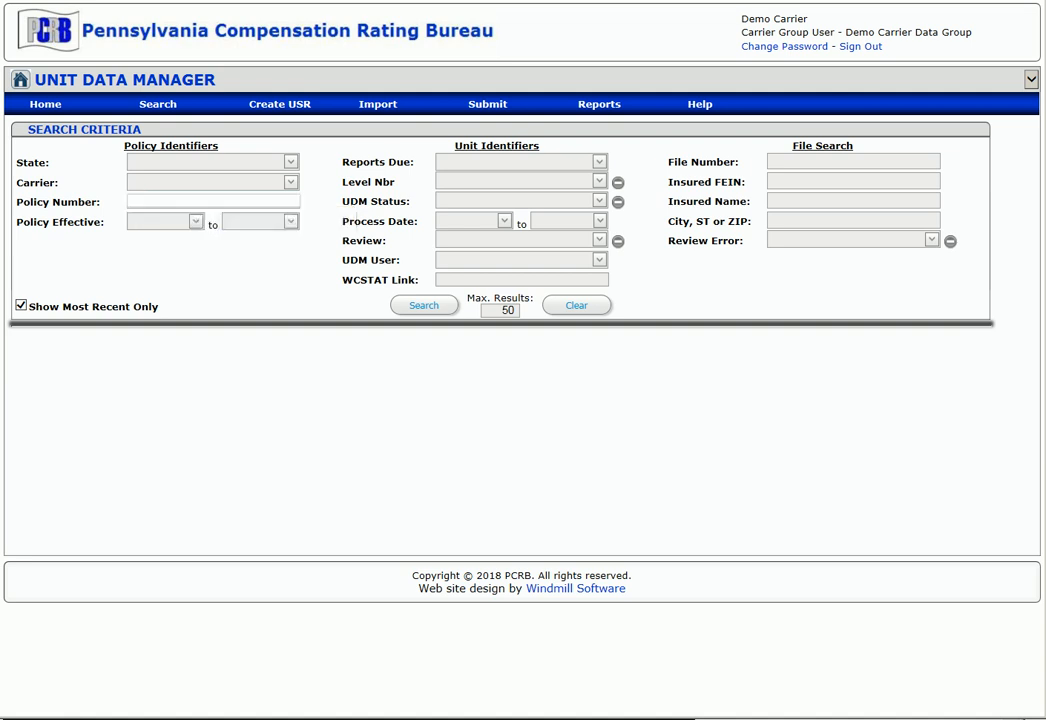
text(23456)
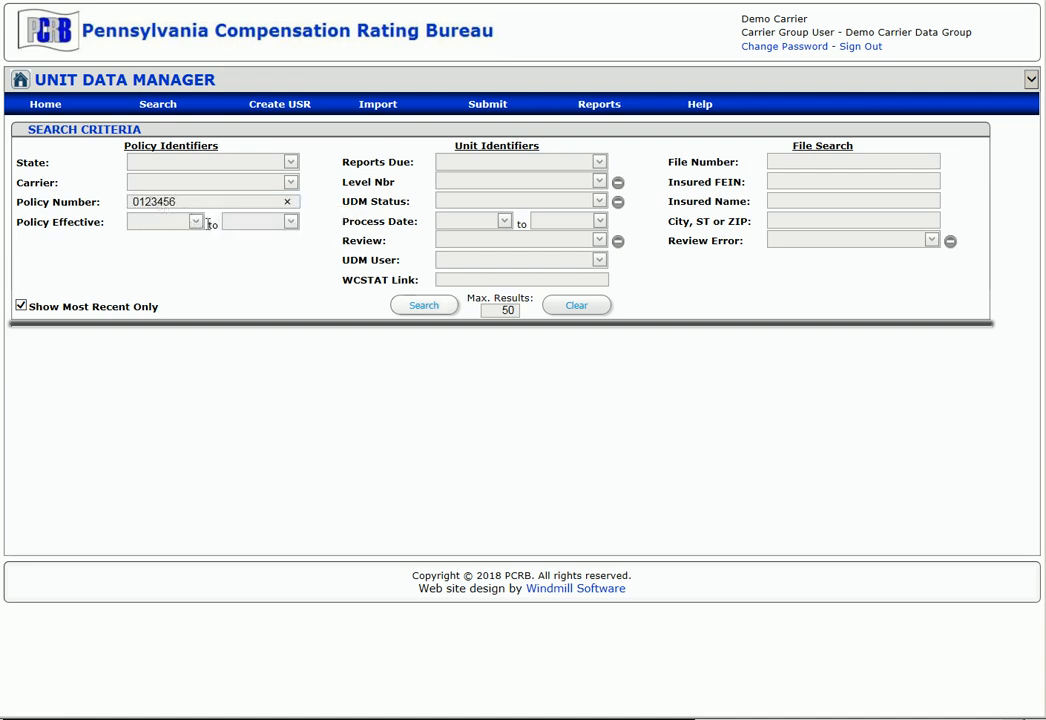
click(421, 306)
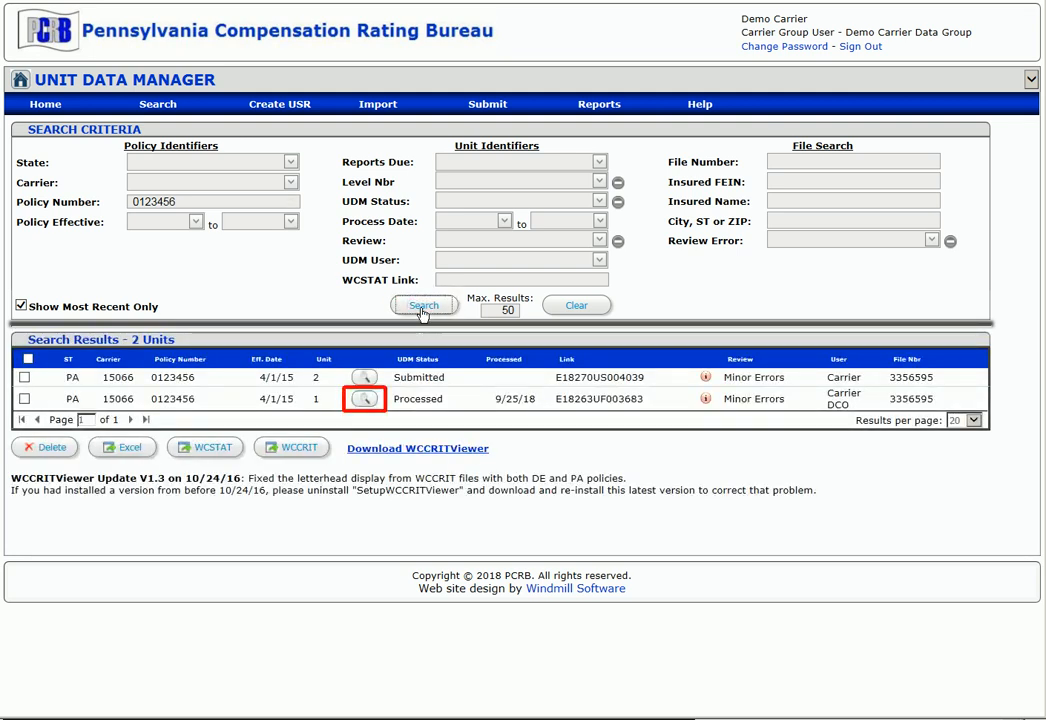
click(366, 398)
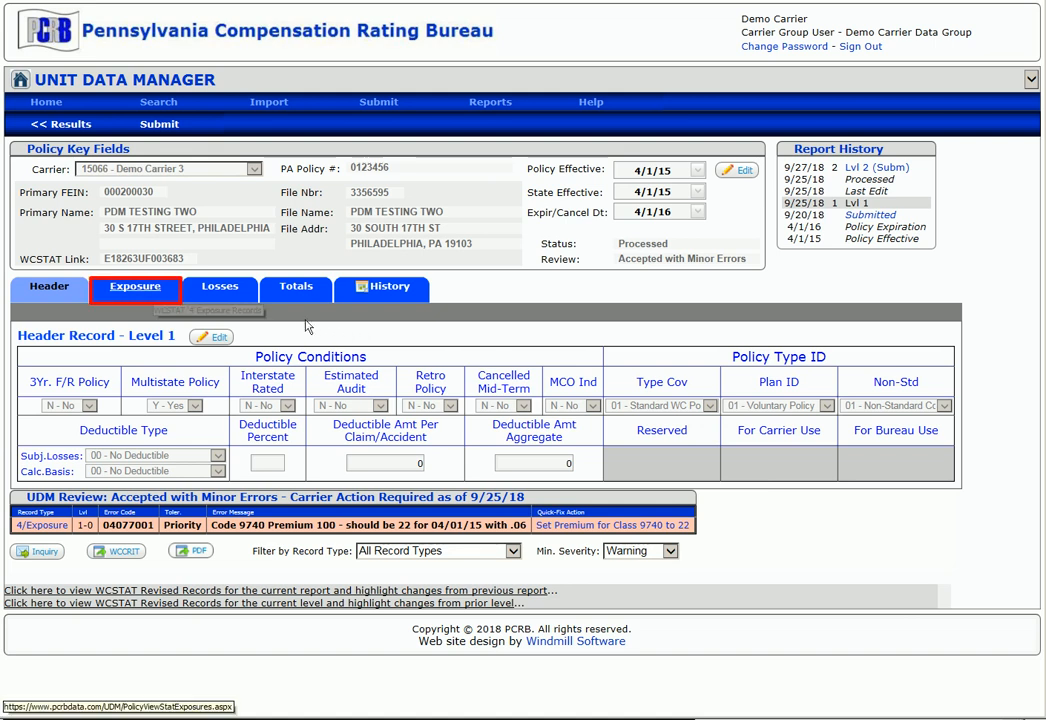
click(154, 295)
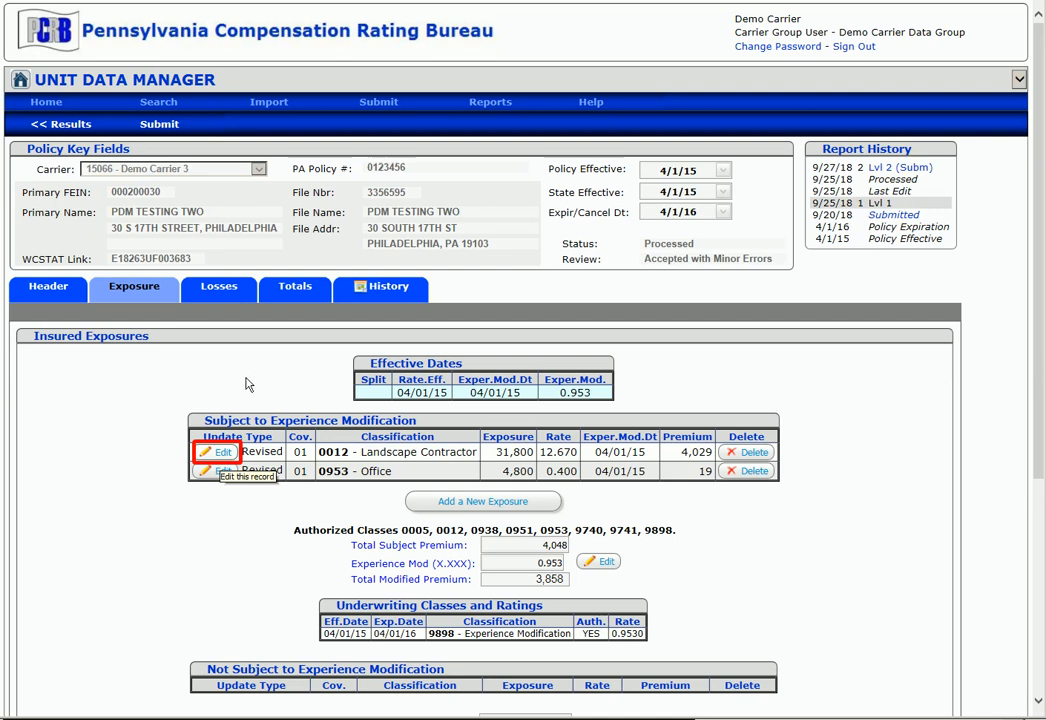
Step: Create a new correction from the class 0012 Landscape Contractor record, set its Exposure to 10,000 and save it
click(219, 456)
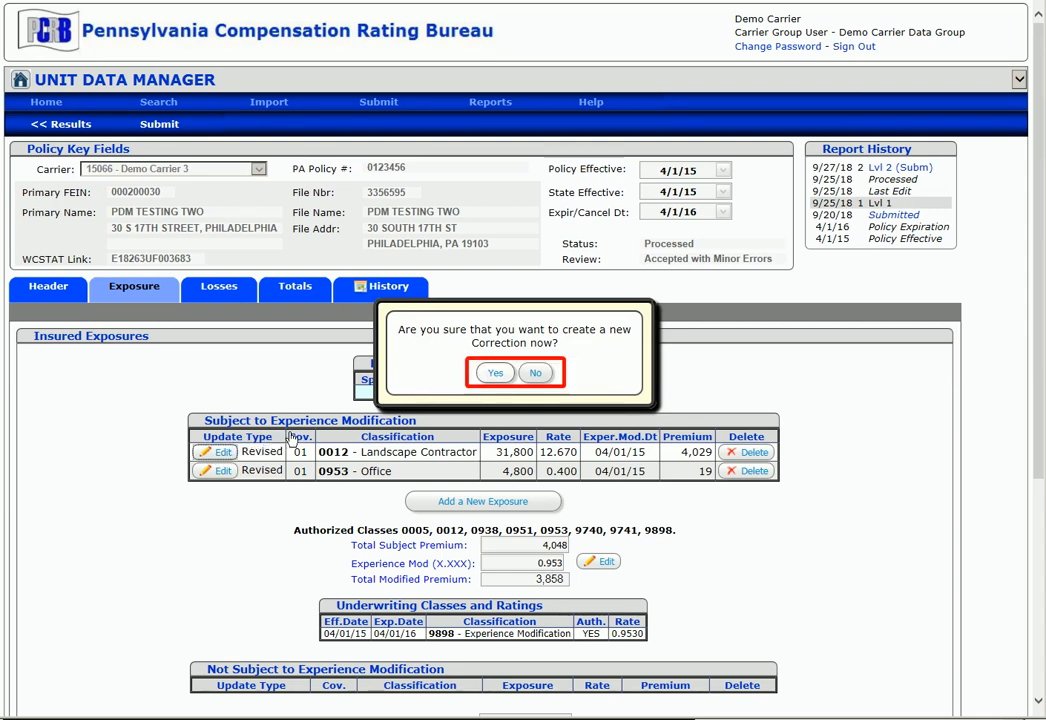
click(492, 372)
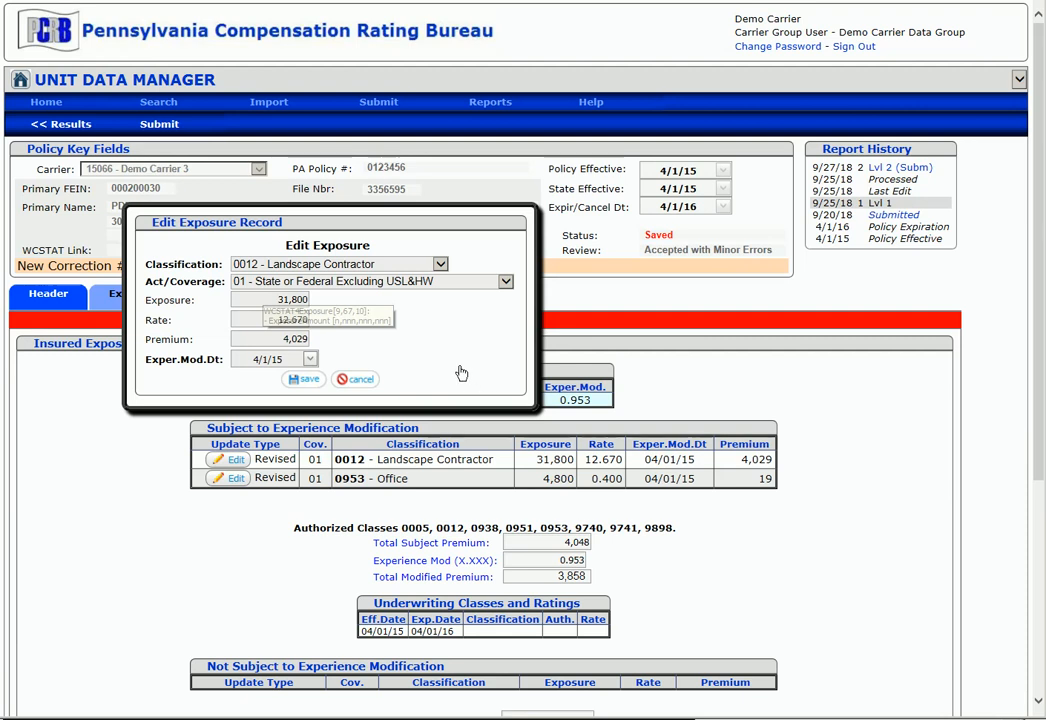
click(264, 299)
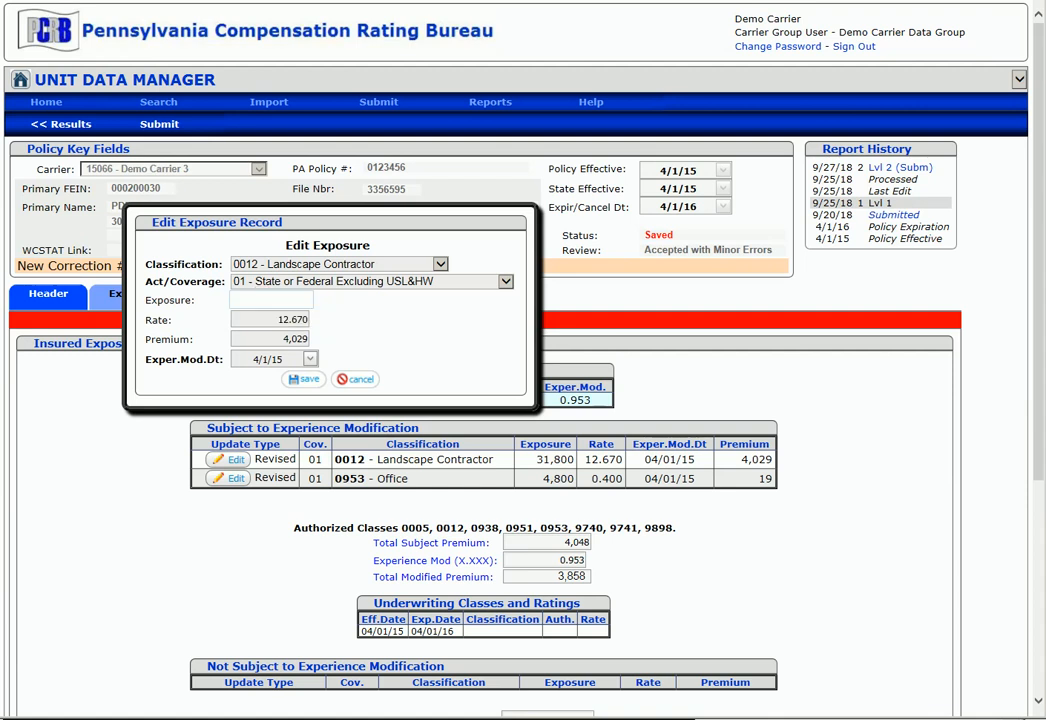
text(100000)
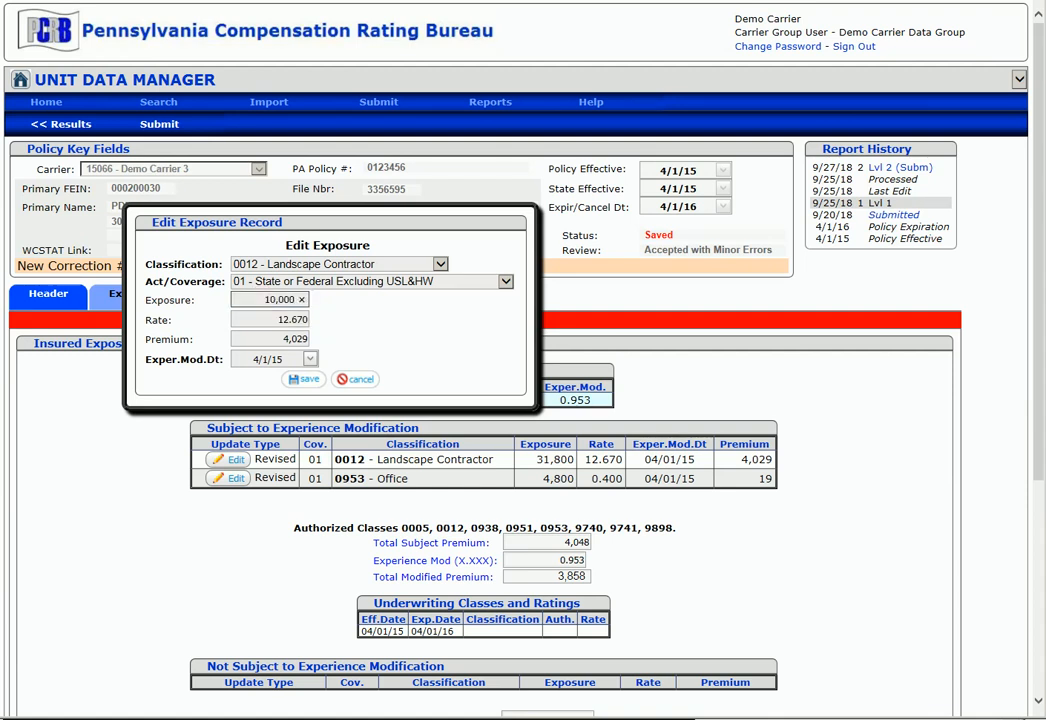
key(Tab)
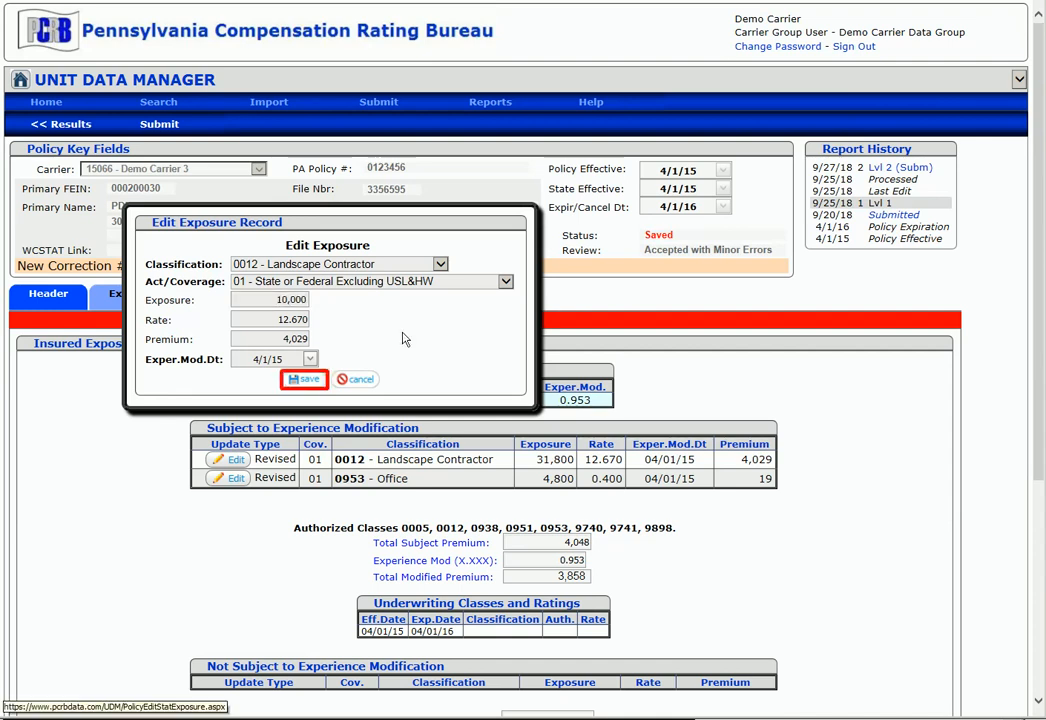
click(305, 380)
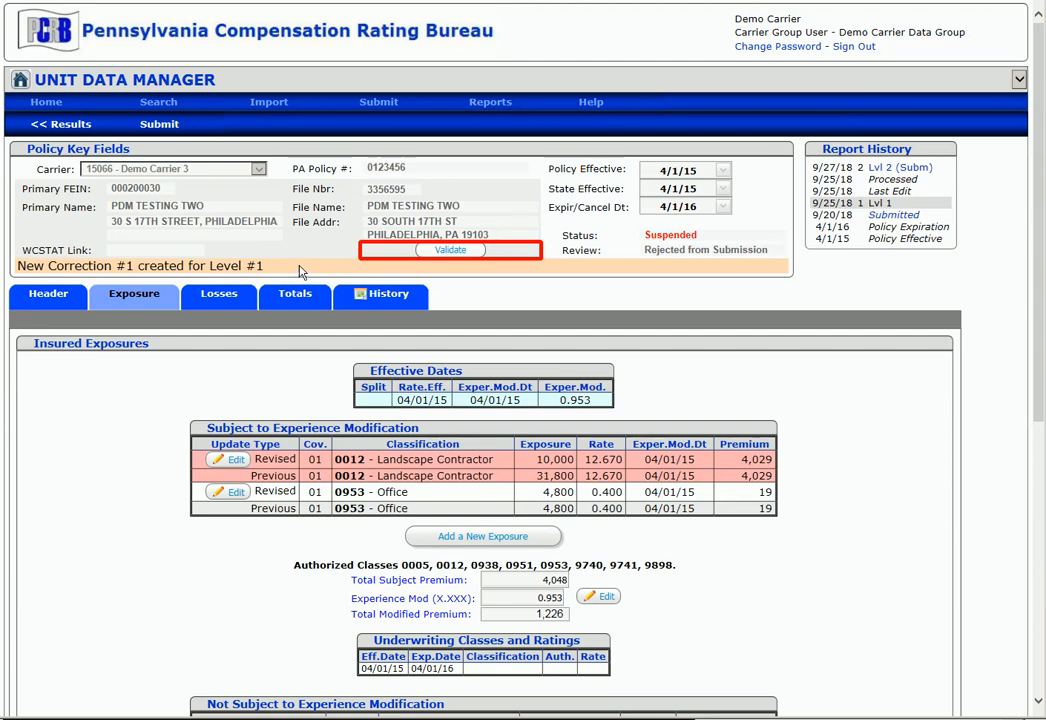
Step: Validate the correction, apply the quick fix setting the Class 0012 premium to 1,267, and validate the unit again
click(420, 251)
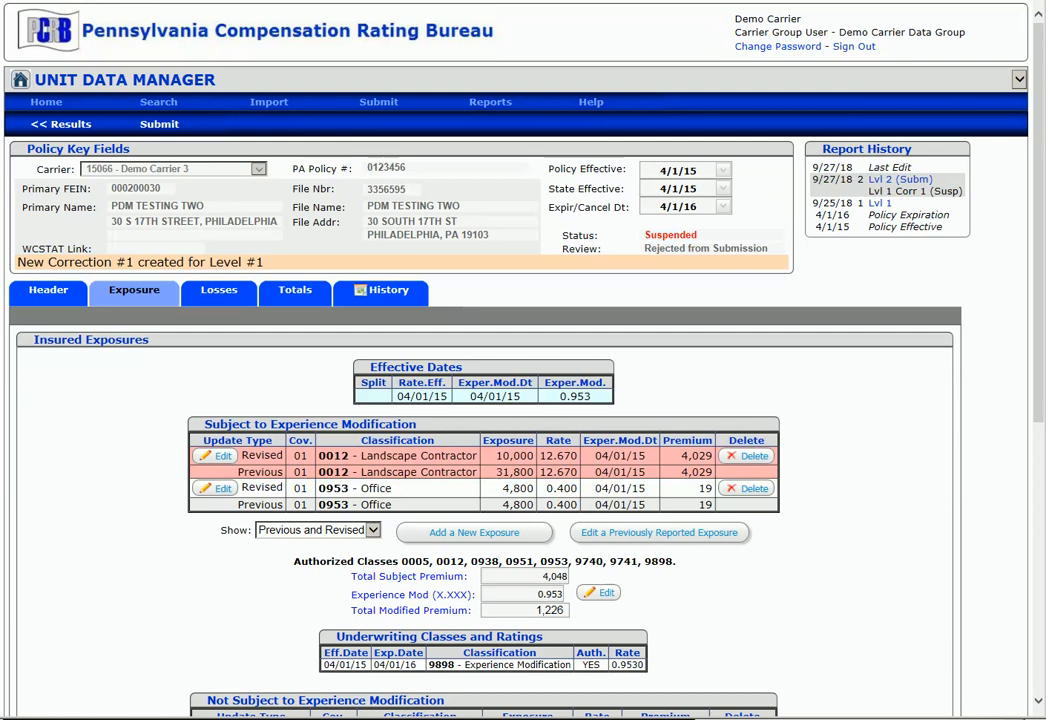
scroll(537, 241, down, 5)
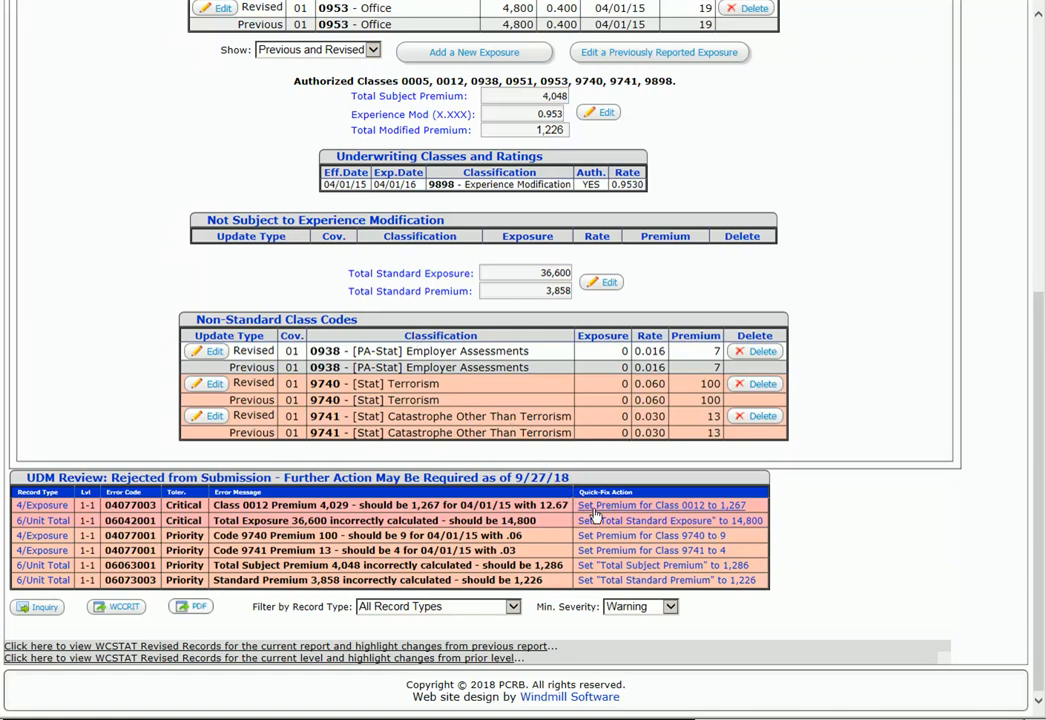
click(597, 507)
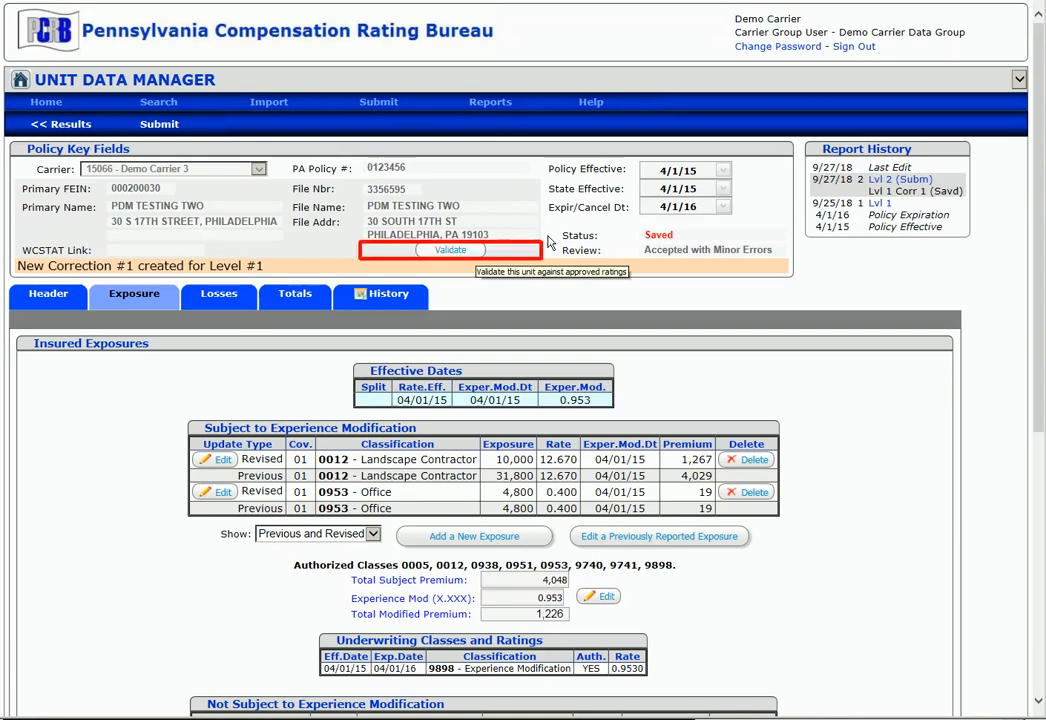
click(478, 252)
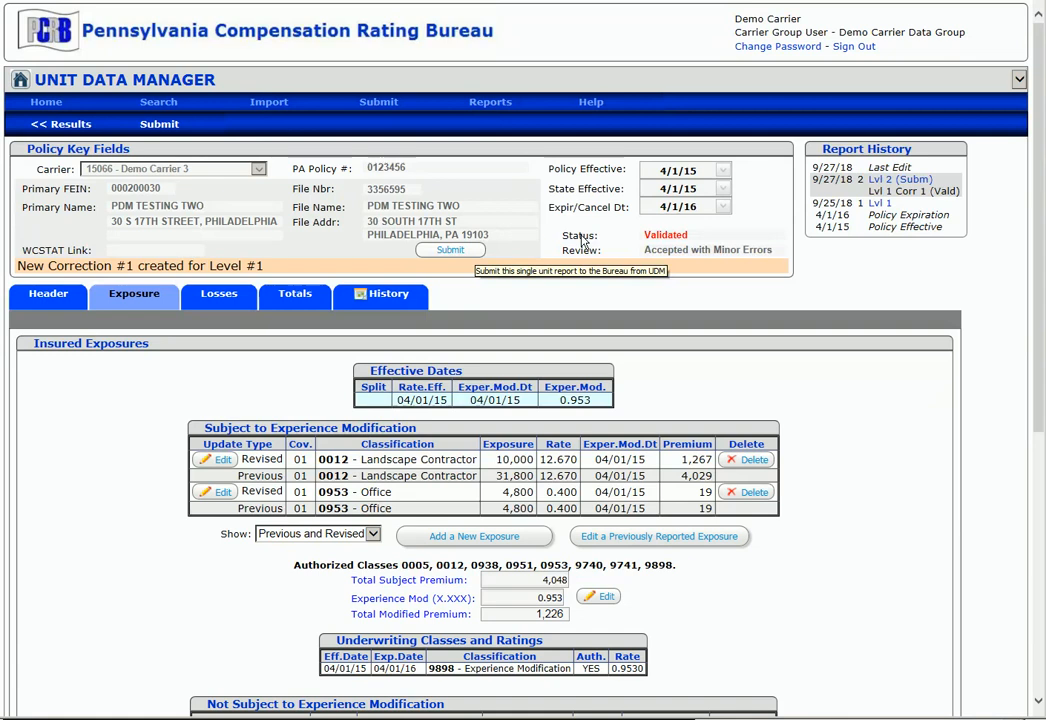
Step: Submit the validated Level 1 correction for processing and confirm the submission
click(476, 251)
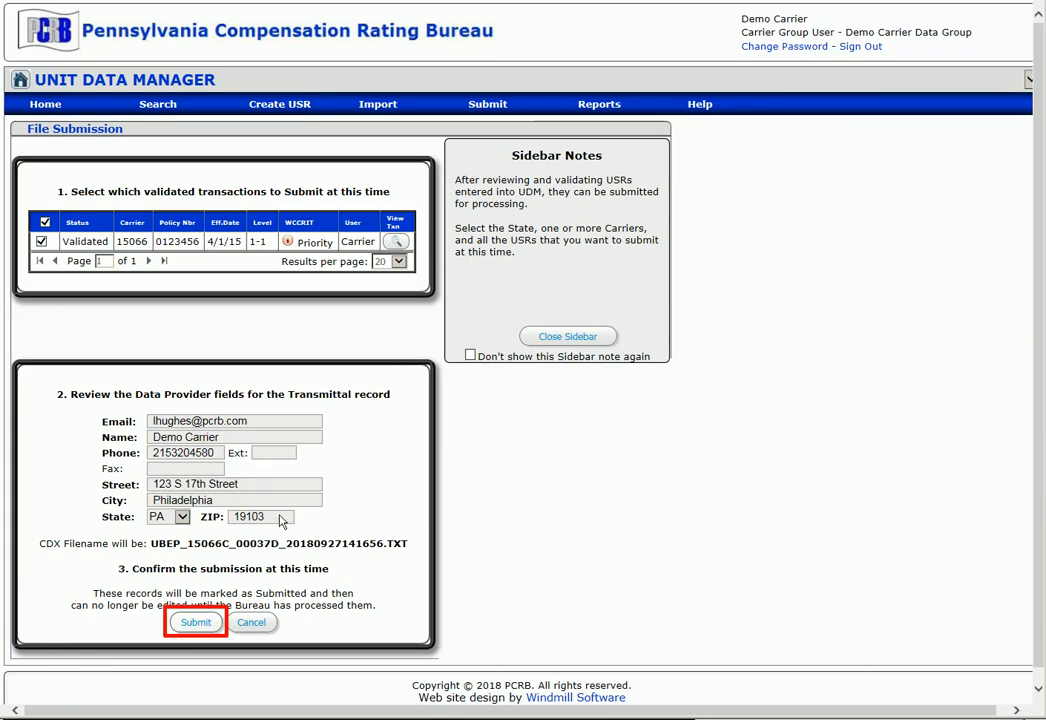
click(199, 622)
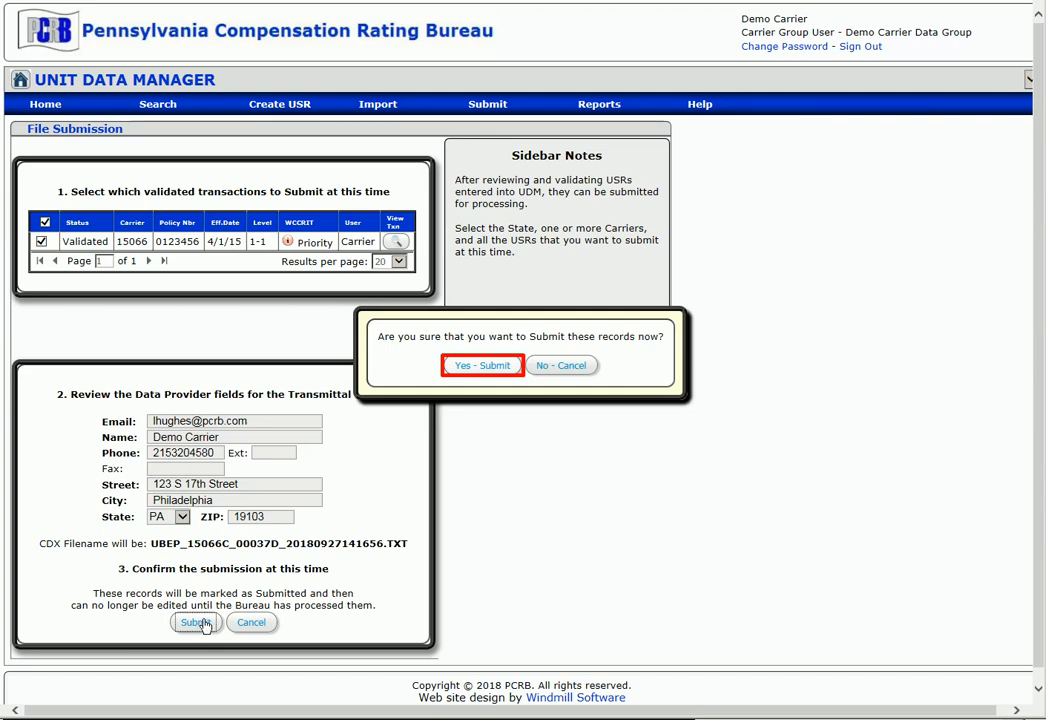
click(463, 369)
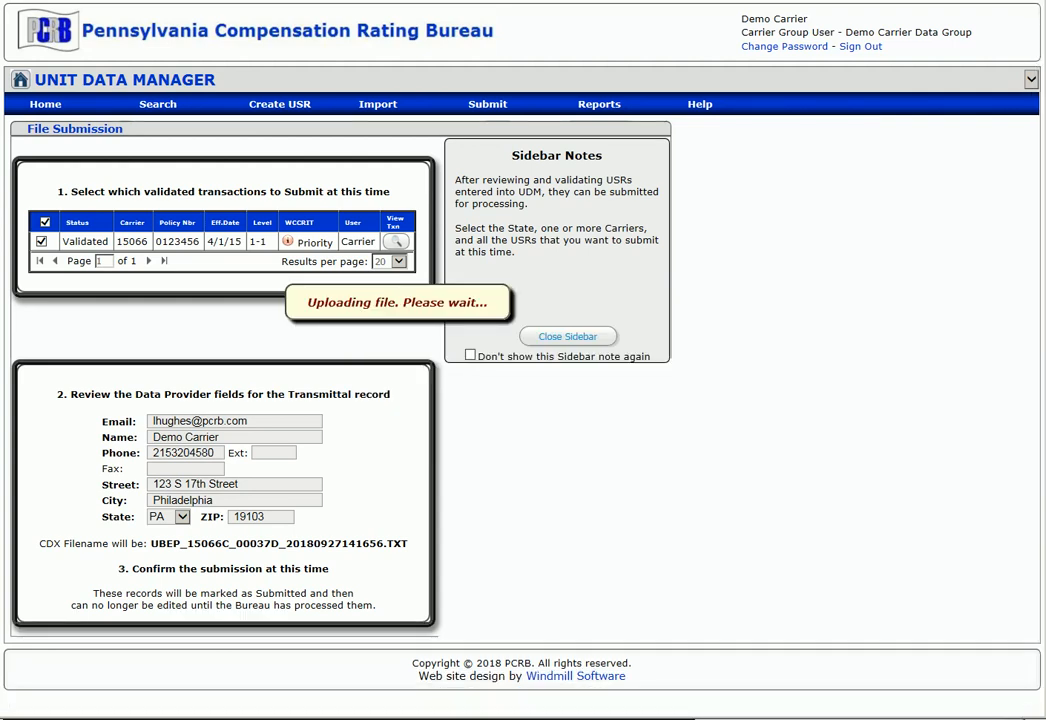
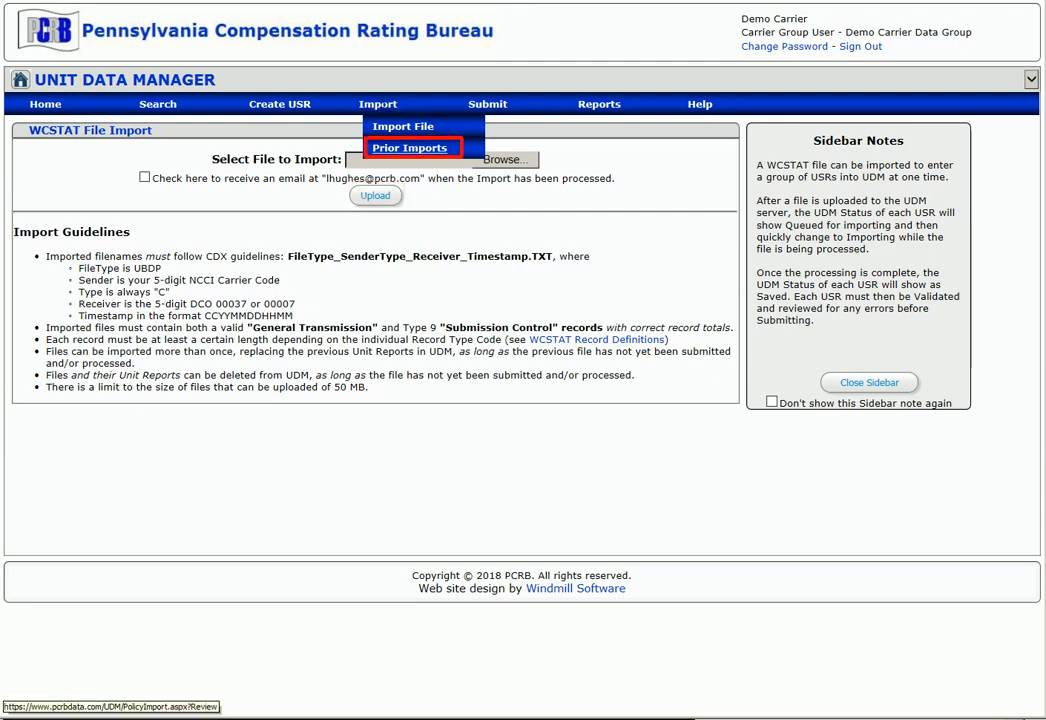
Step: Review the list of prior imported files and the file submission page for validated transactions
click(405, 148)
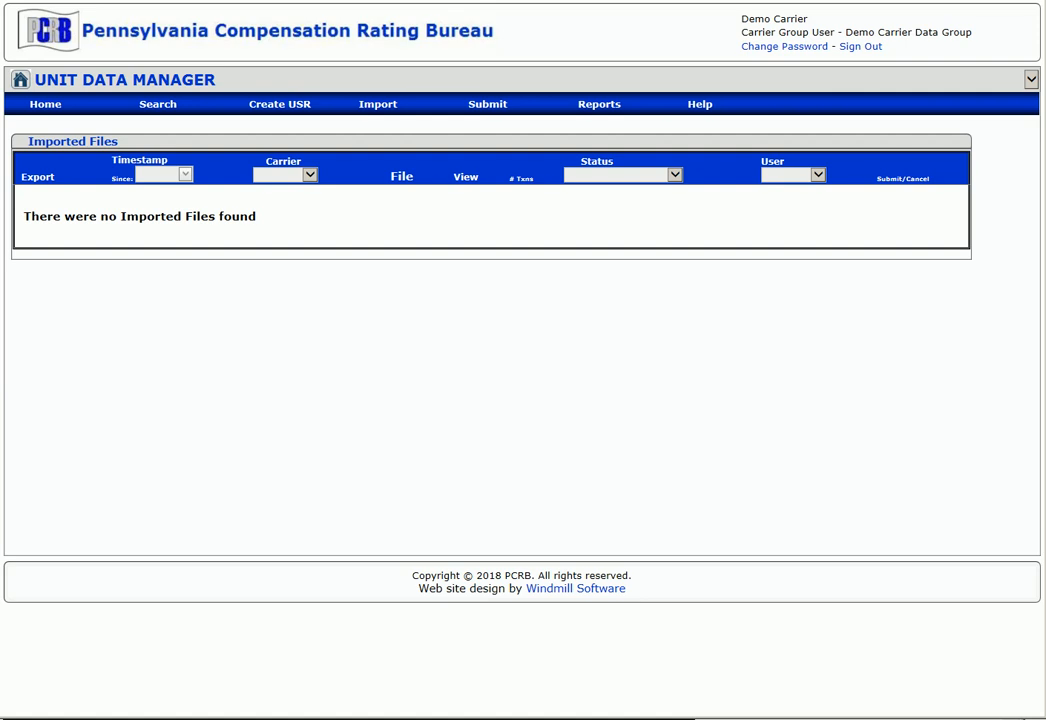
mouse_move(476, 112)
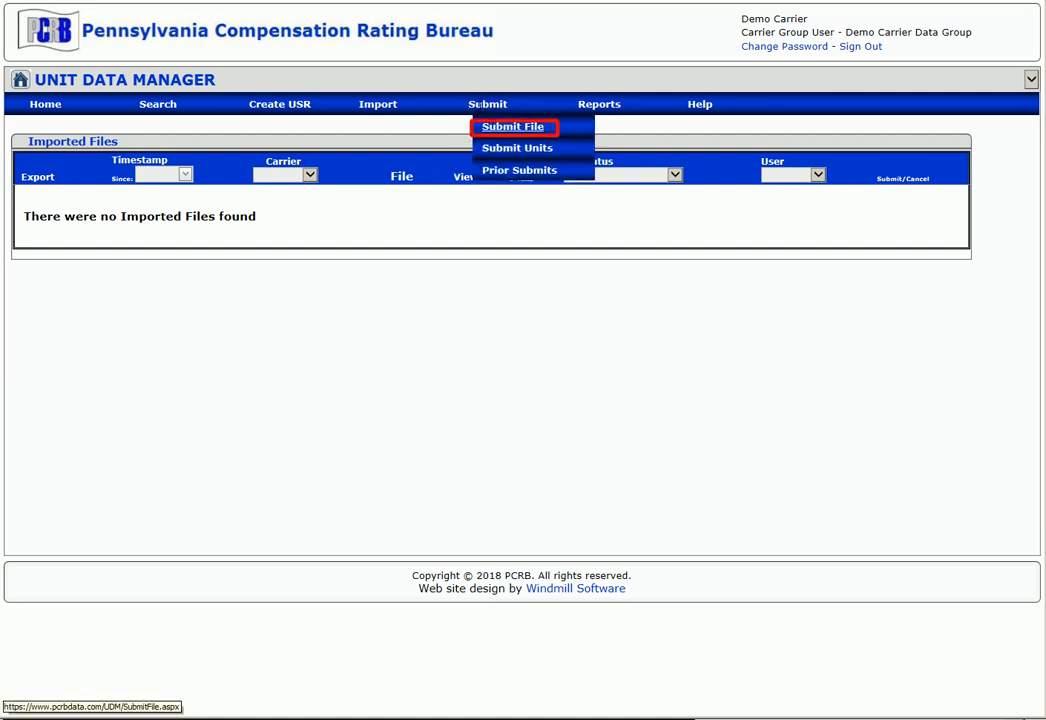
click(486, 131)
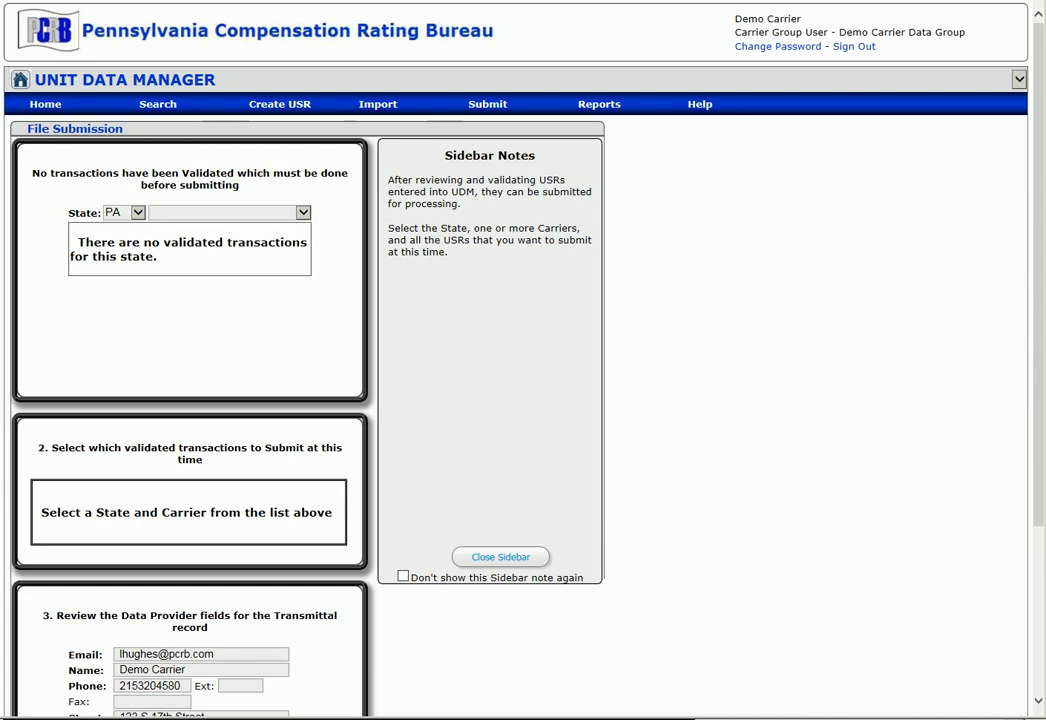
scroll(532, 288, down, 5)
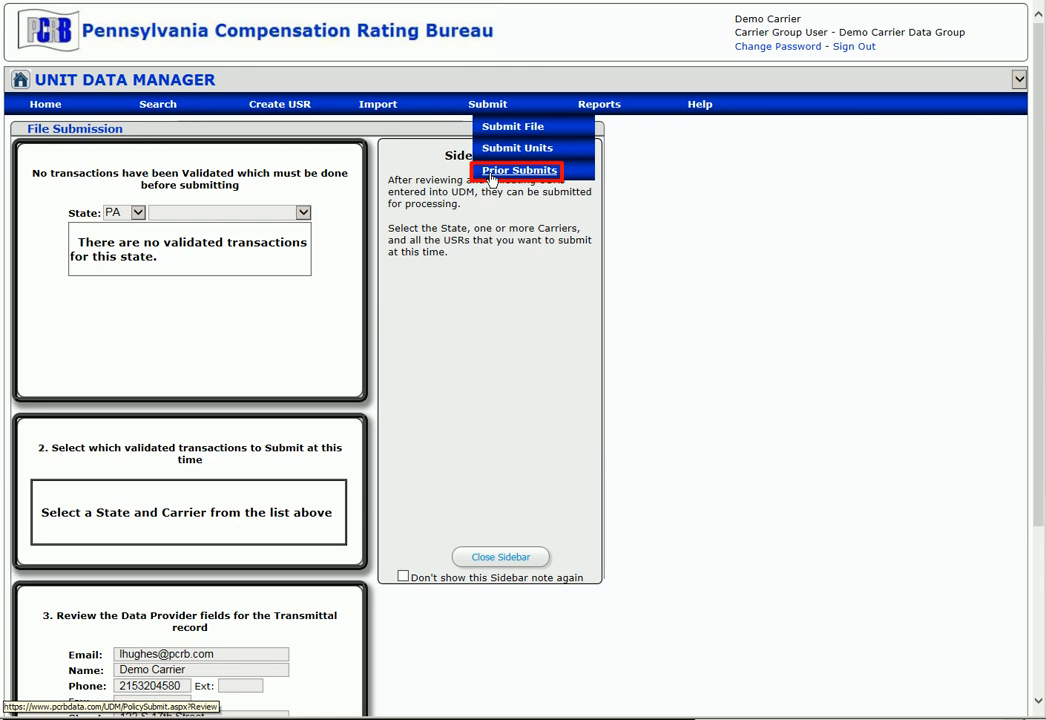
Step: View the transactions in the most recent prior submission and open the user preferences
click(518, 171)
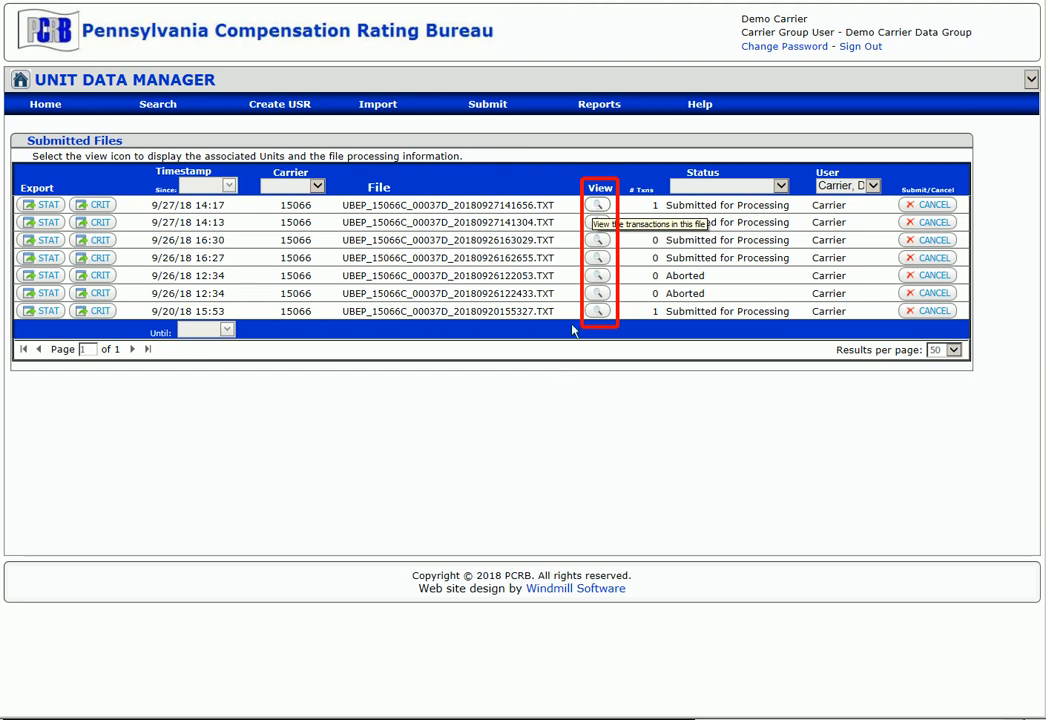
click(595, 206)
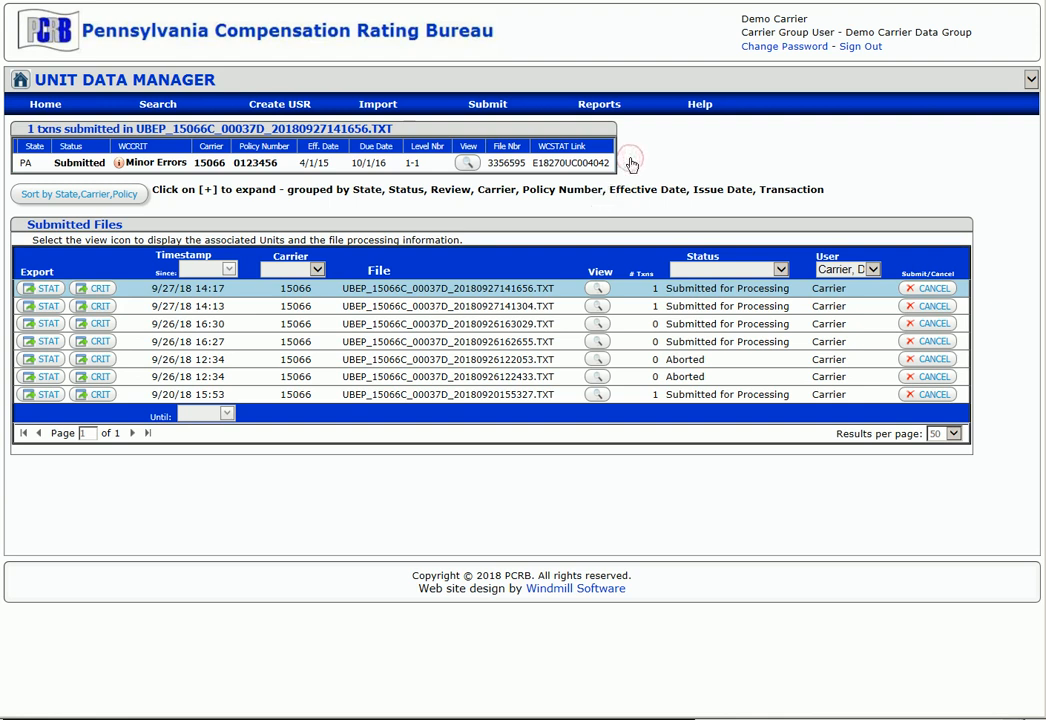
mouse_move(599, 104)
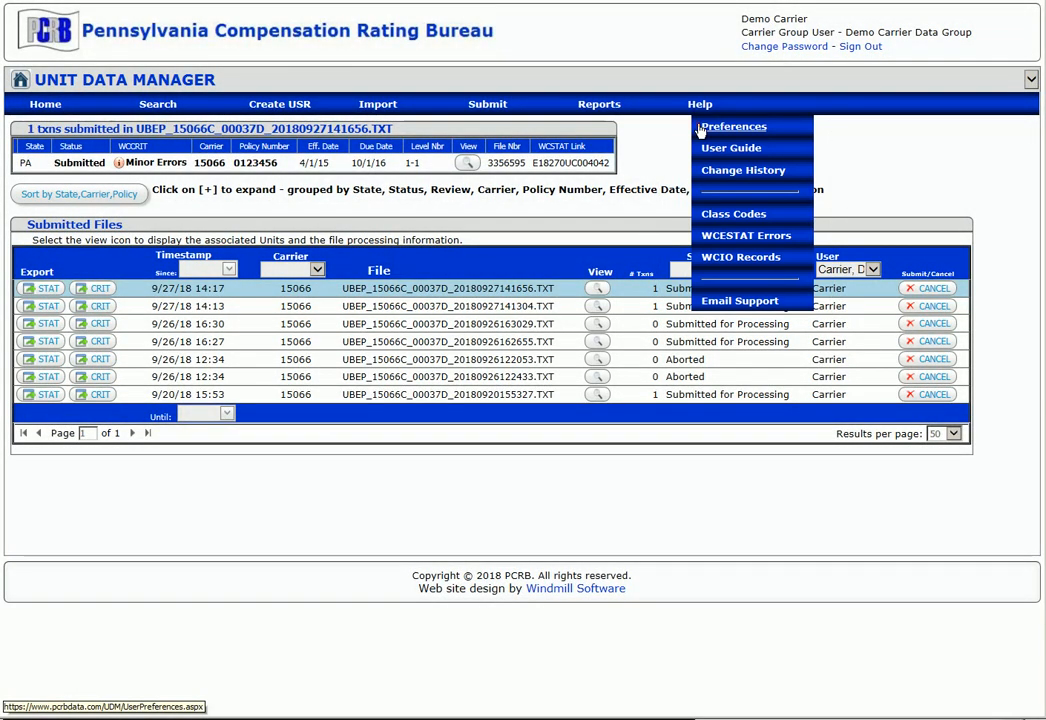
click(733, 126)
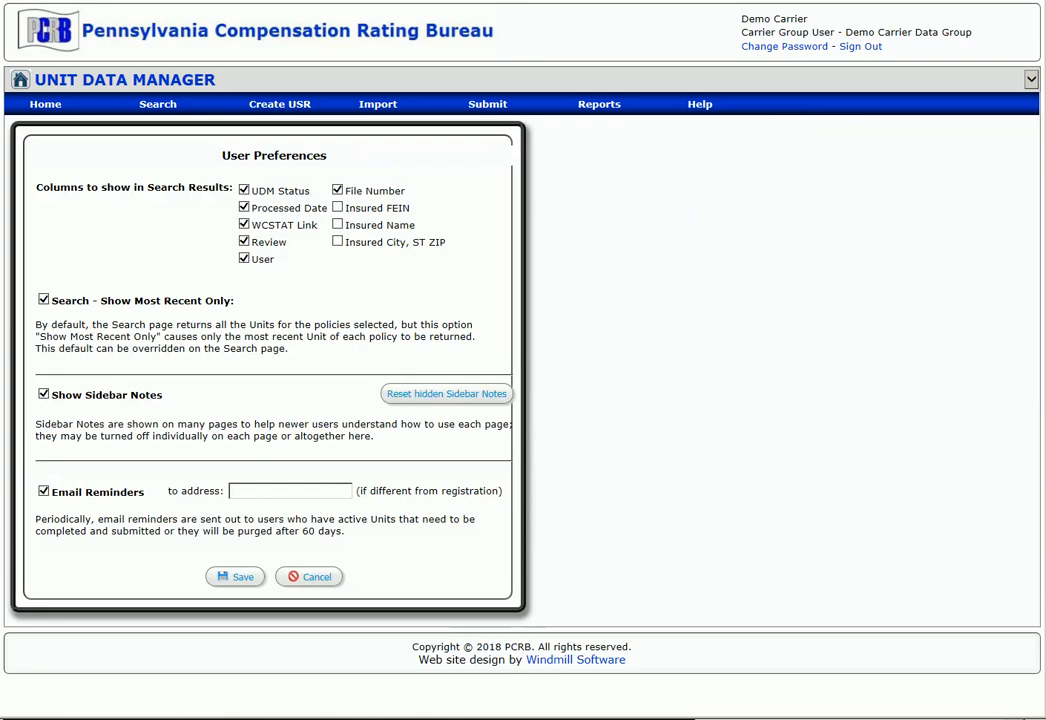